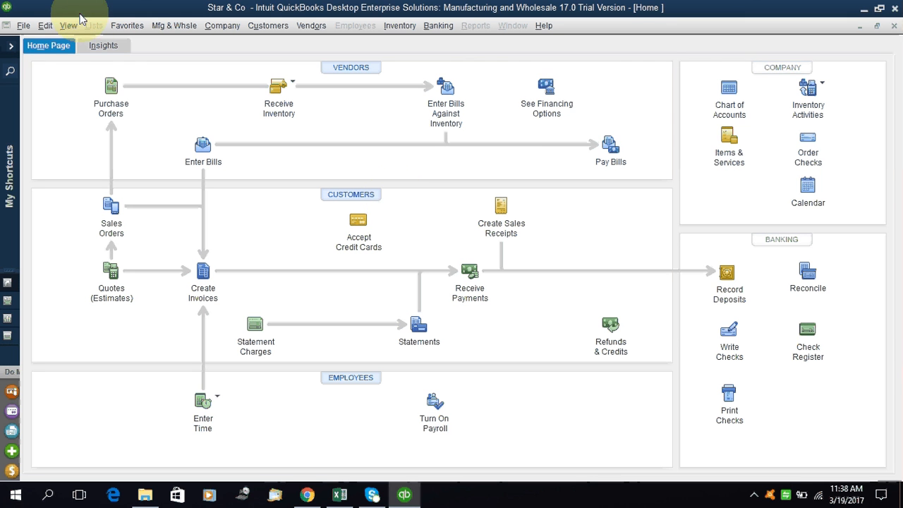
Open the company-level Items & Inventory preferences
{"action": "left_click", "coordinate": [45, 26]}
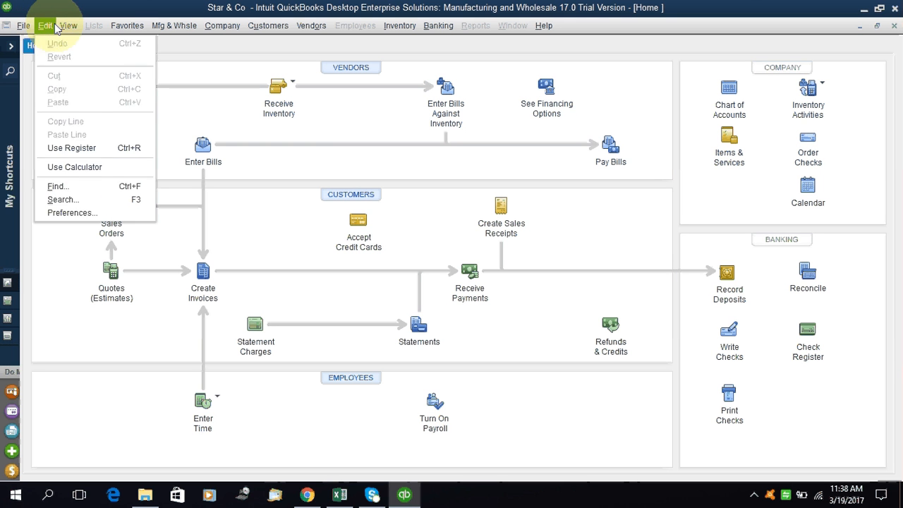
{"action": "left_click", "coordinate": [45, 26]}
{"action": "left_click", "coordinate": [47, 28]}
{"action": "left_click", "coordinate": [109, 214]}
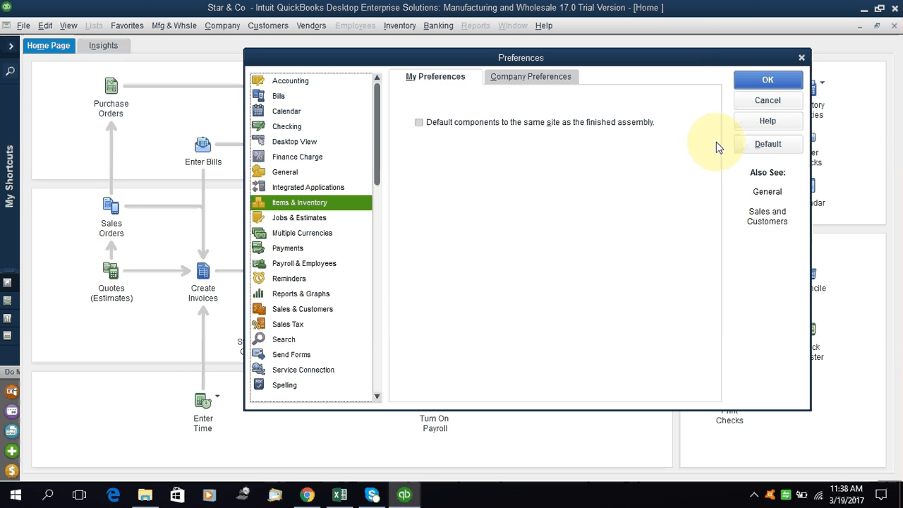
{"action": "left_click", "coordinate": [299, 188]}
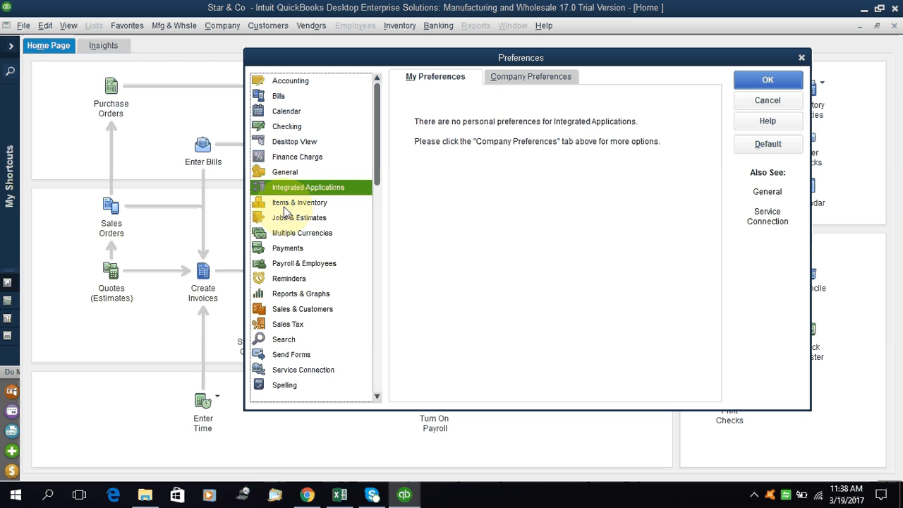
{"action": "left_click", "coordinate": [295, 204]}
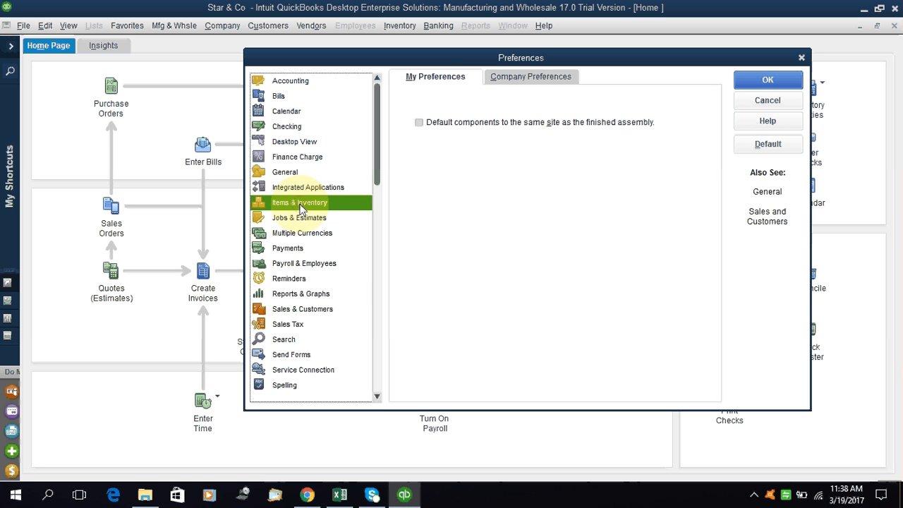
{"action": "left_click", "coordinate": [520, 83]}
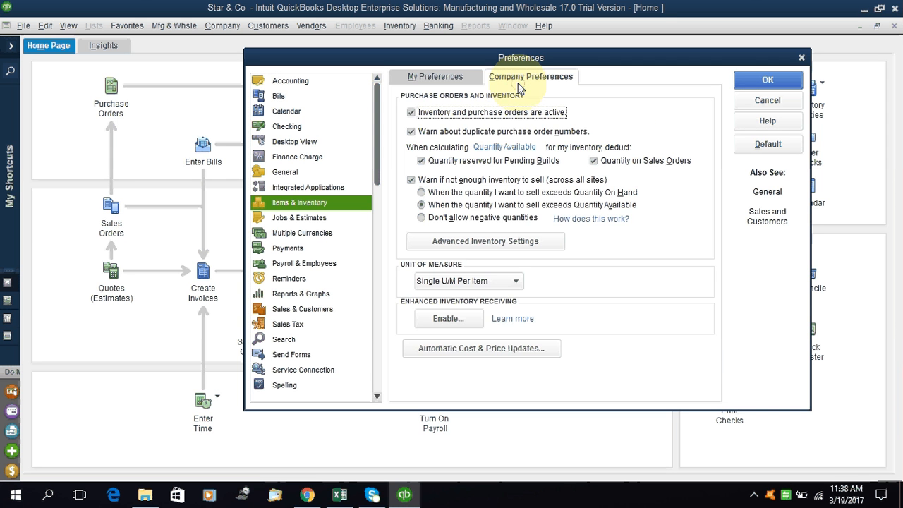
Make sure inventory and purchase orders are active for the company, and save the preferences
{"action": "left_click", "coordinate": [412, 113]}
{"action": "left_click", "coordinate": [413, 114]}
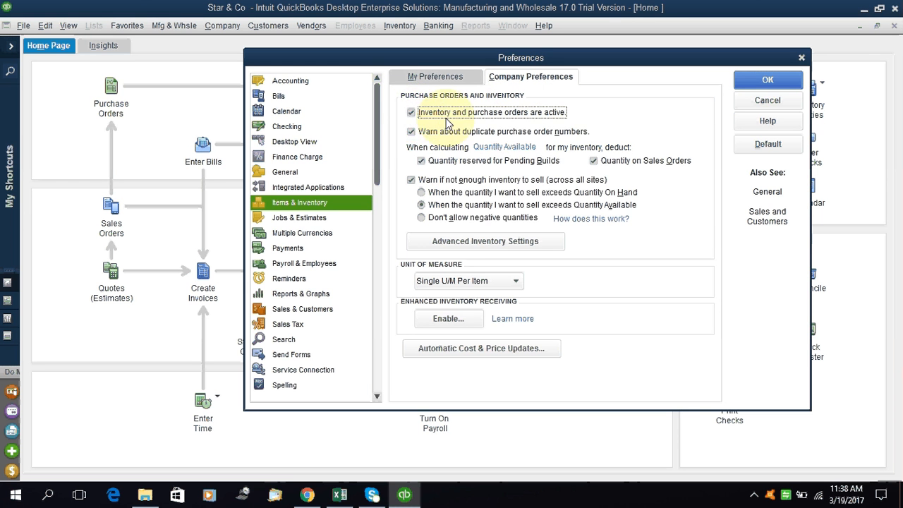
{"action": "left_click", "coordinate": [411, 114]}
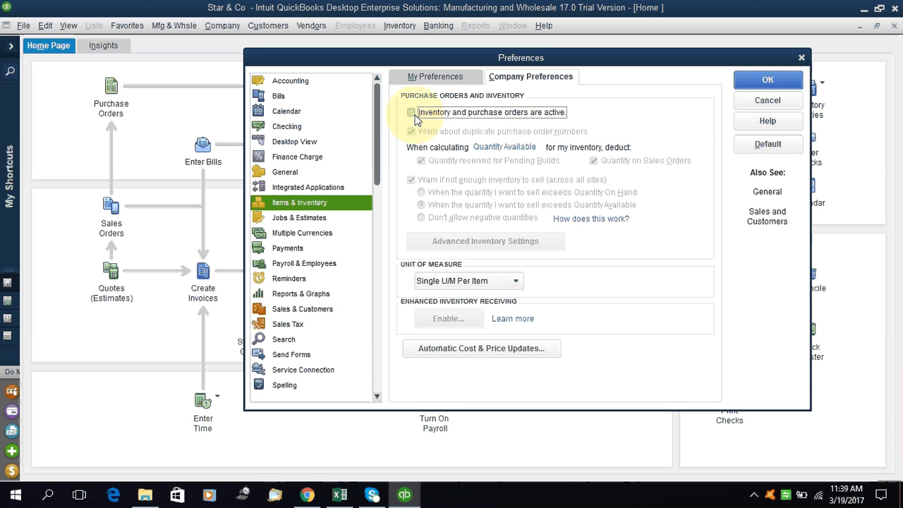
{"action": "left_click", "coordinate": [412, 113]}
{"action": "left_click", "coordinate": [766, 82]}
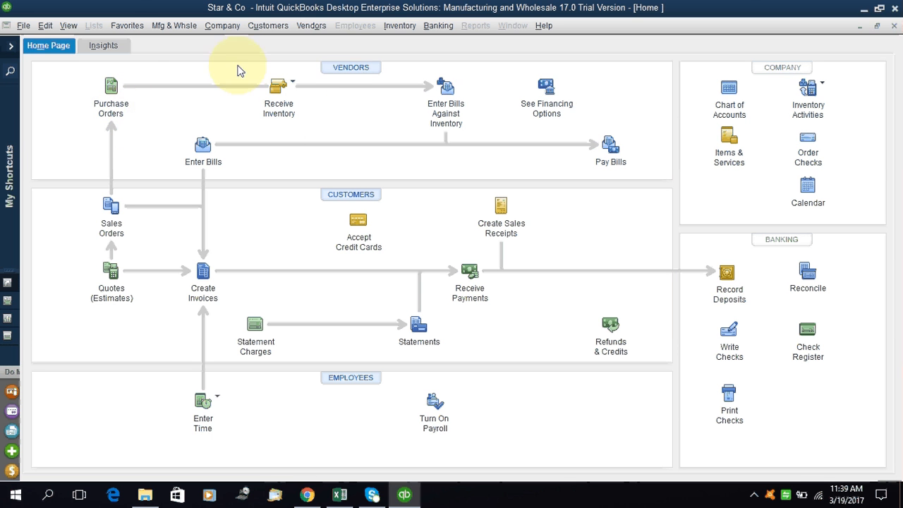
Create a new vendor purchase order and review the form's printing and formatting options
{"action": "left_click", "coordinate": [312, 31]}
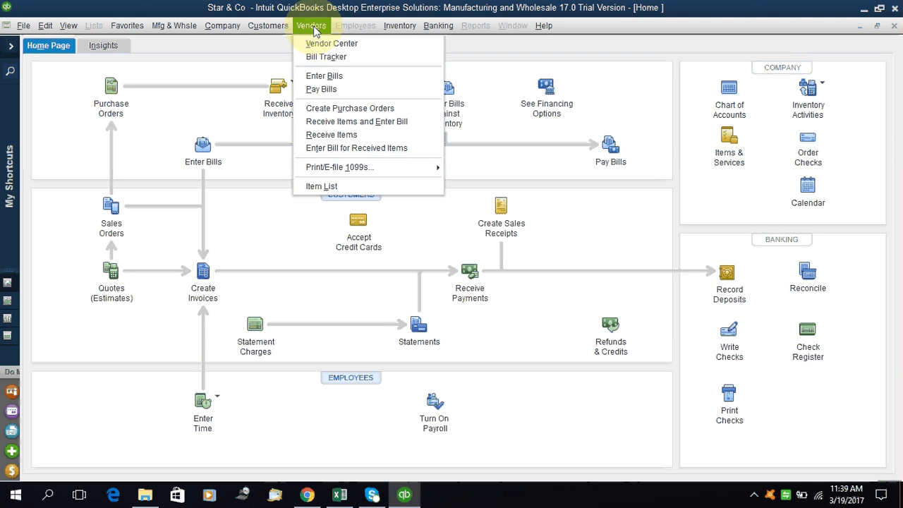
{"action": "left_click", "coordinate": [339, 111]}
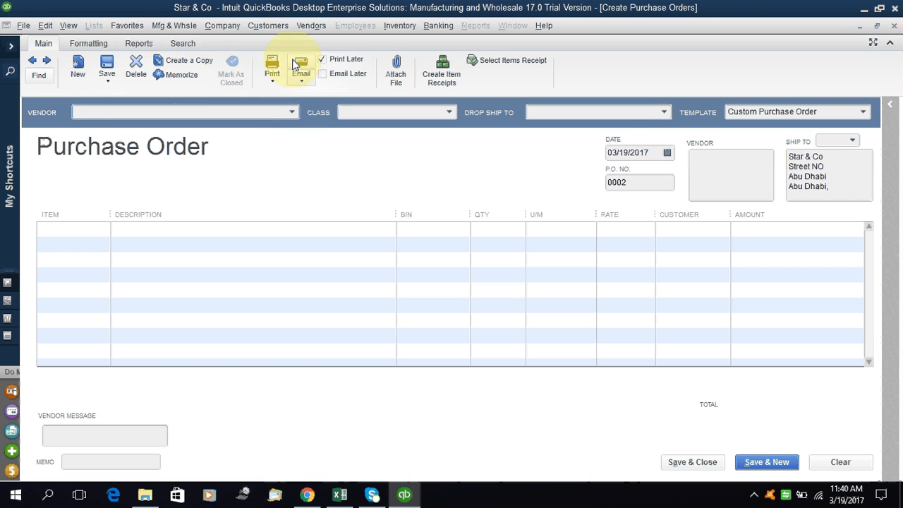
{"action": "left_click", "coordinate": [275, 76]}
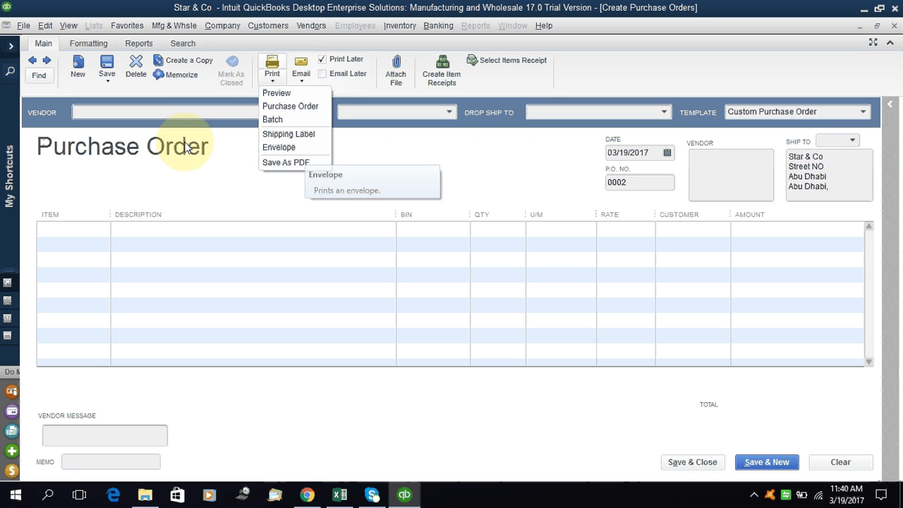
{"action": "left_click", "coordinate": [86, 45]}
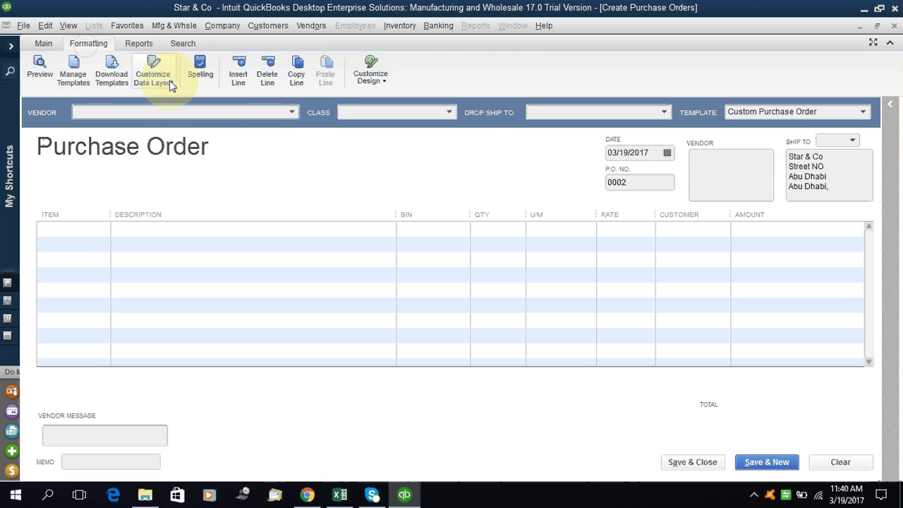
{"action": "left_click", "coordinate": [39, 47]}
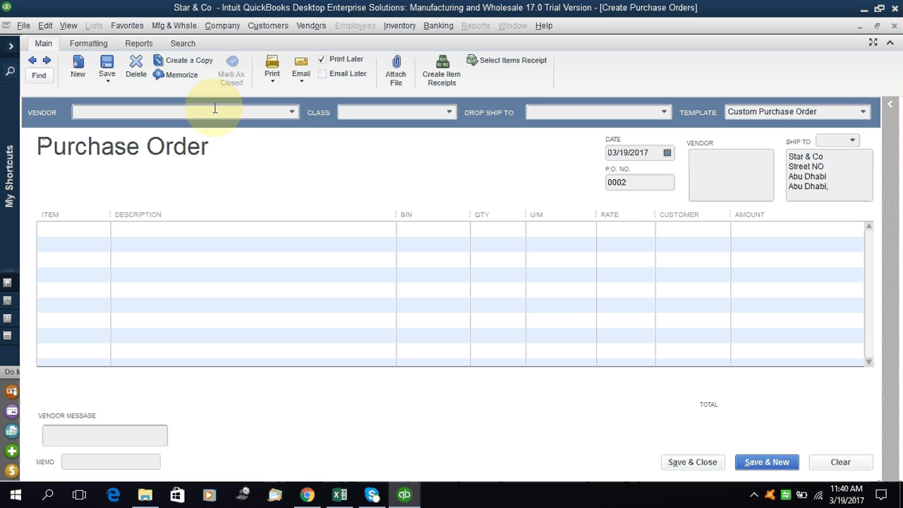
Set the purchase order's vendor to B & Co. and its class to Processing Department
{"action": "left_click", "coordinate": [291, 113]}
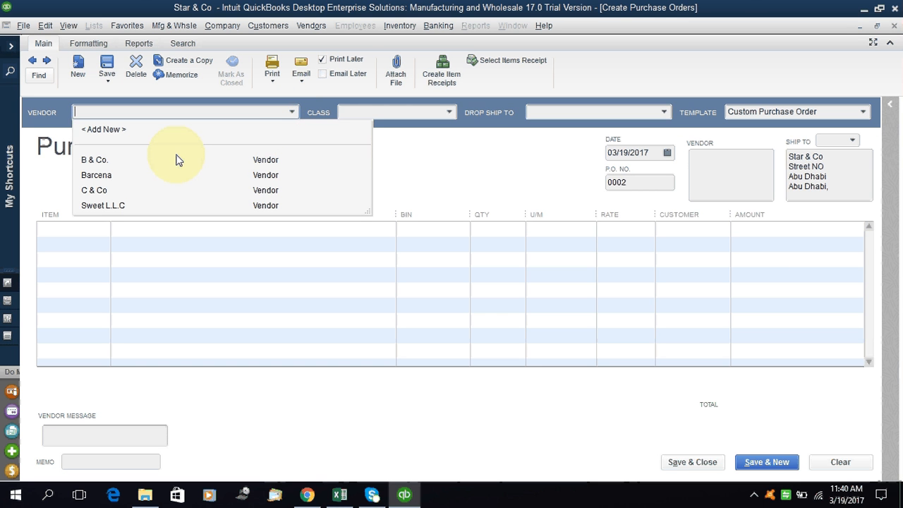
{"action": "left_click", "coordinate": [105, 161]}
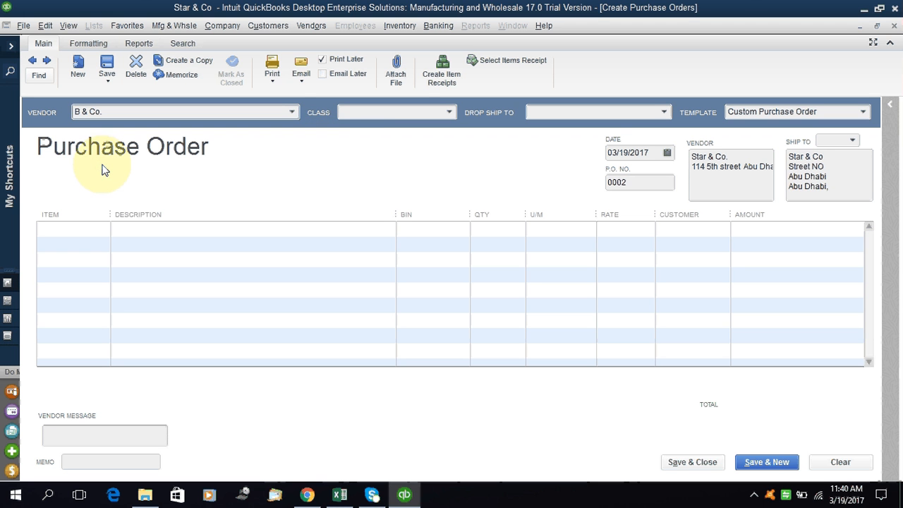
{"action": "left_click", "coordinate": [452, 113]}
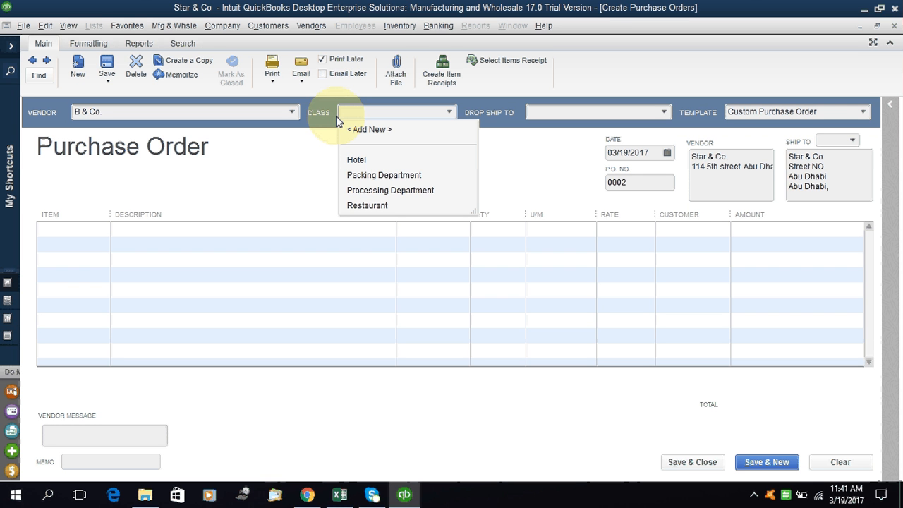
{"action": "left_click", "coordinate": [385, 191]}
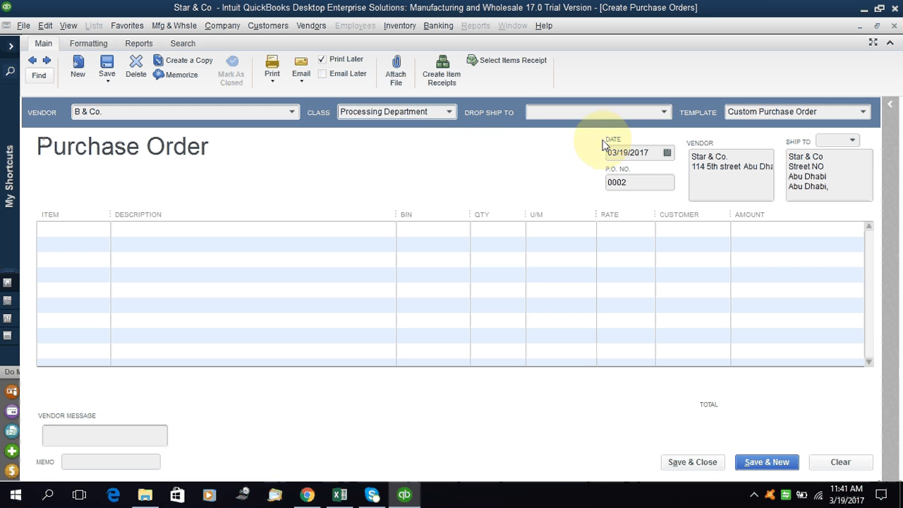
Review the available drop-ship recipients and templates for the purchase order
{"action": "left_click", "coordinate": [664, 112]}
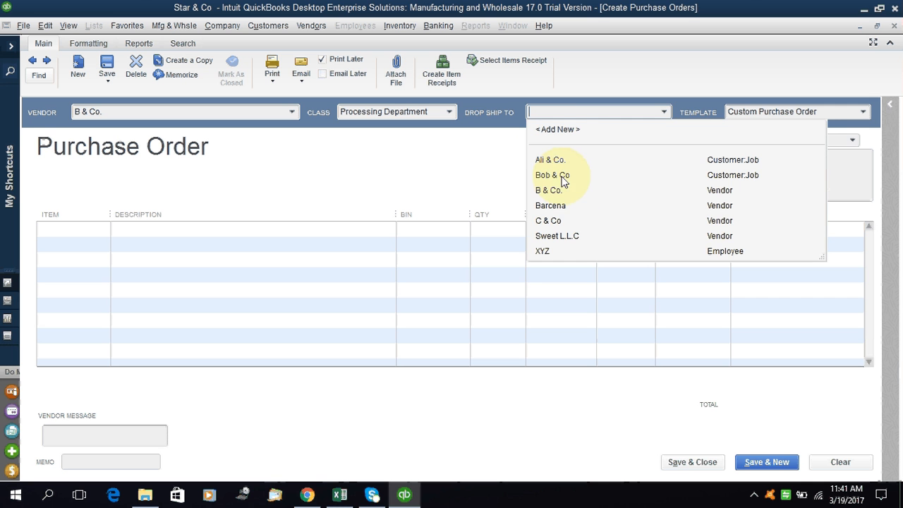
{"action": "left_click", "coordinate": [511, 159]}
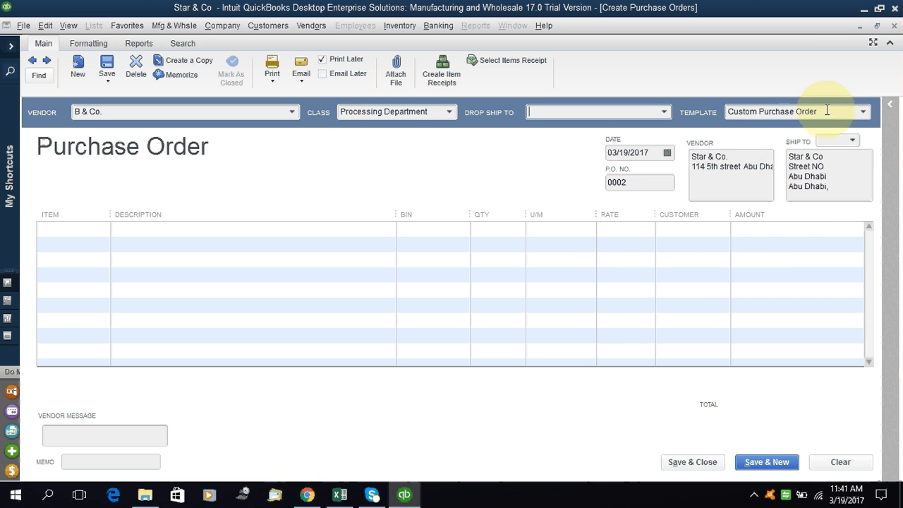
{"action": "left_click", "coordinate": [864, 112]}
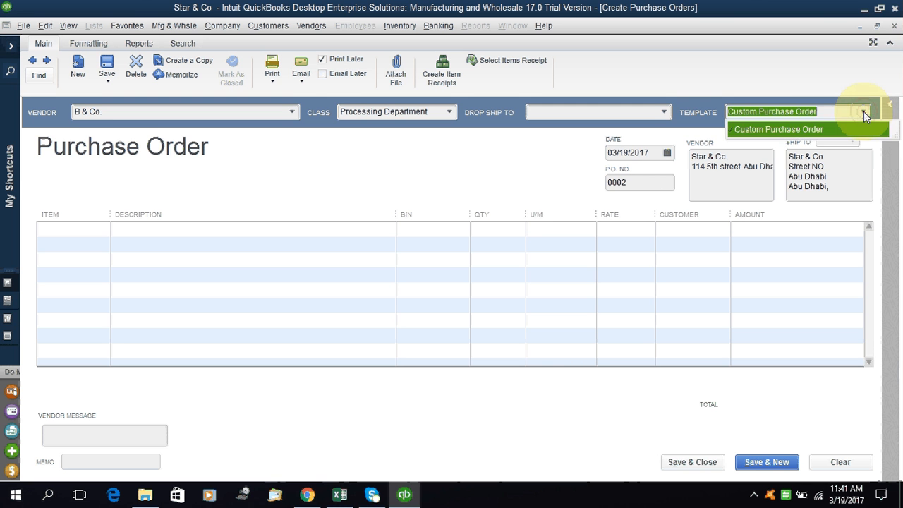
{"action": "left_click", "coordinate": [864, 112]}
{"action": "left_click", "coordinate": [864, 112]}
{"action": "left_click", "coordinate": [863, 112]}
{"action": "left_click", "coordinate": [863, 112]}
{"action": "left_click", "coordinate": [864, 112]}
{"action": "left_click", "coordinate": [864, 112]}
{"action": "left_click", "coordinate": [864, 112]}
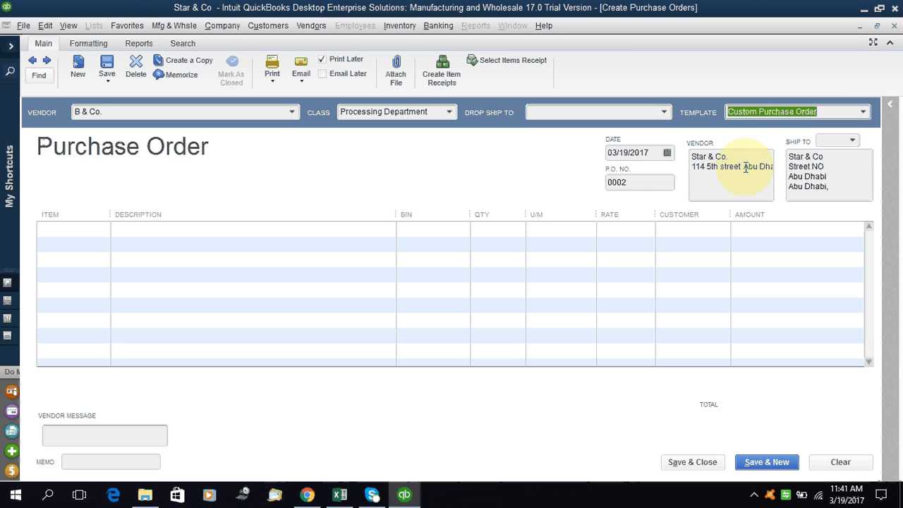
Date the purchase order 03/19/2017 and check the vendor and shipping addresses
{"action": "left_click", "coordinate": [667, 153]}
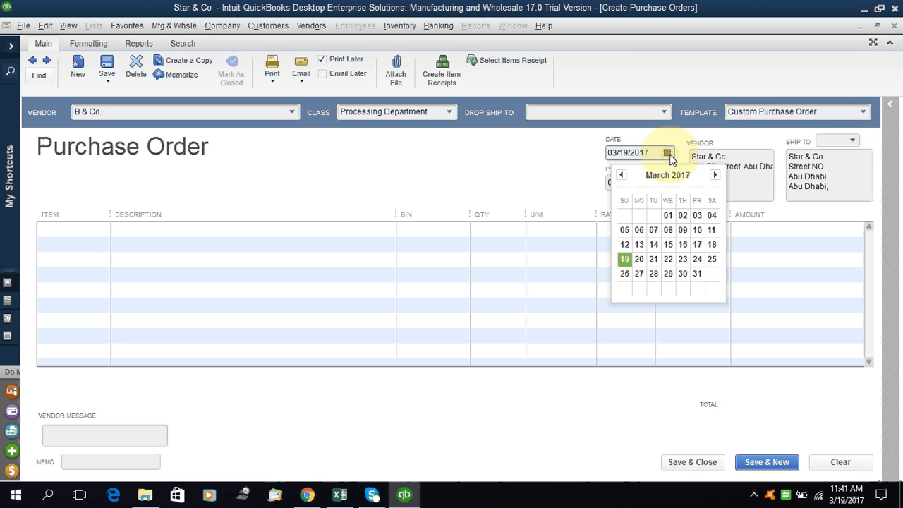
{"action": "left_click", "coordinate": [624, 259]}
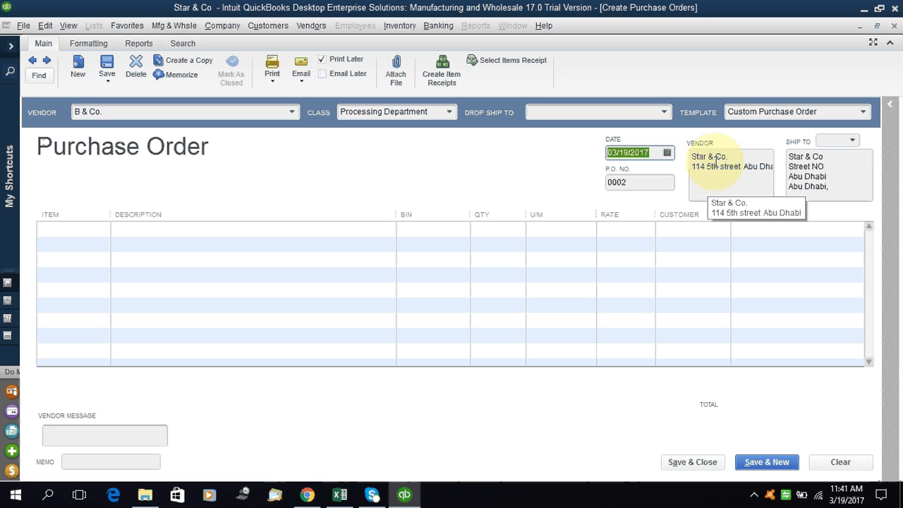
{"action": "left_click_drag", "start_coordinate": [717, 161], "coordinate": [717, 163]}
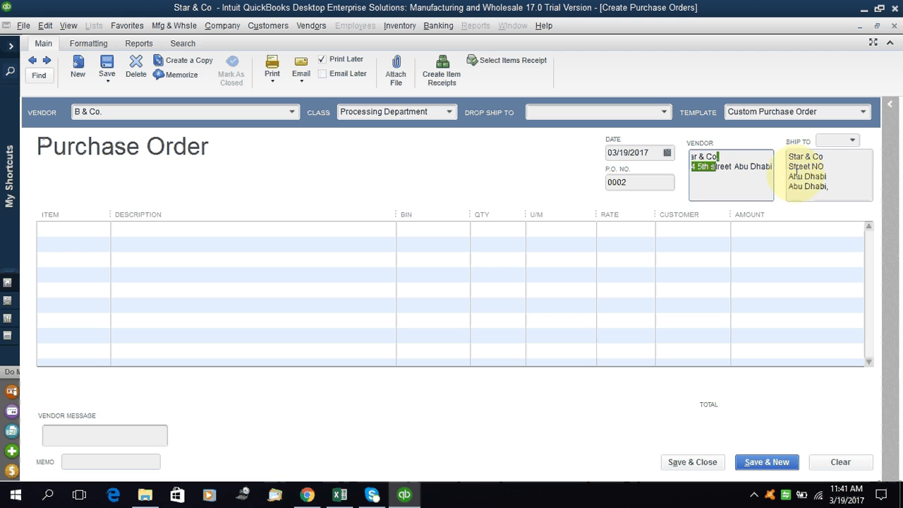
{"action": "left_click_drag", "start_coordinate": [804, 167], "coordinate": [803, 177]}
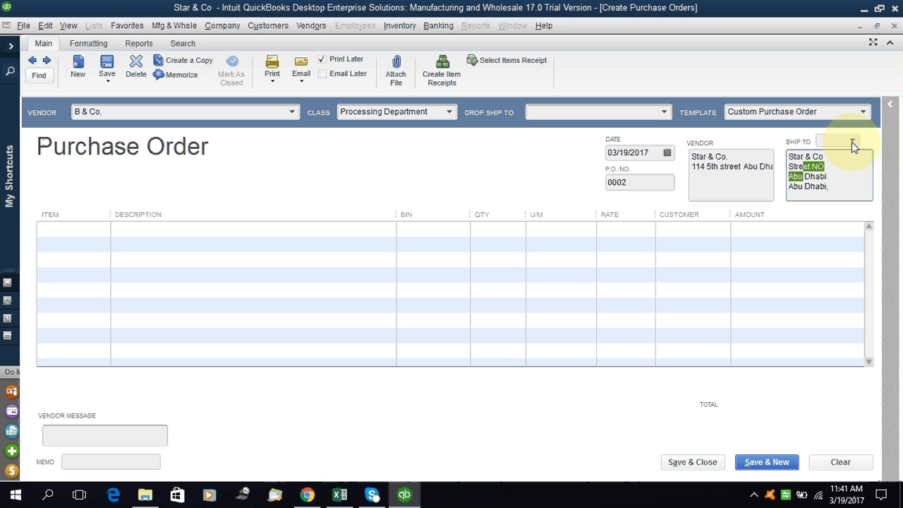
Choose Main Store as the ship-to location and fill in the shipping address
{"action": "left_click", "coordinate": [852, 142]}
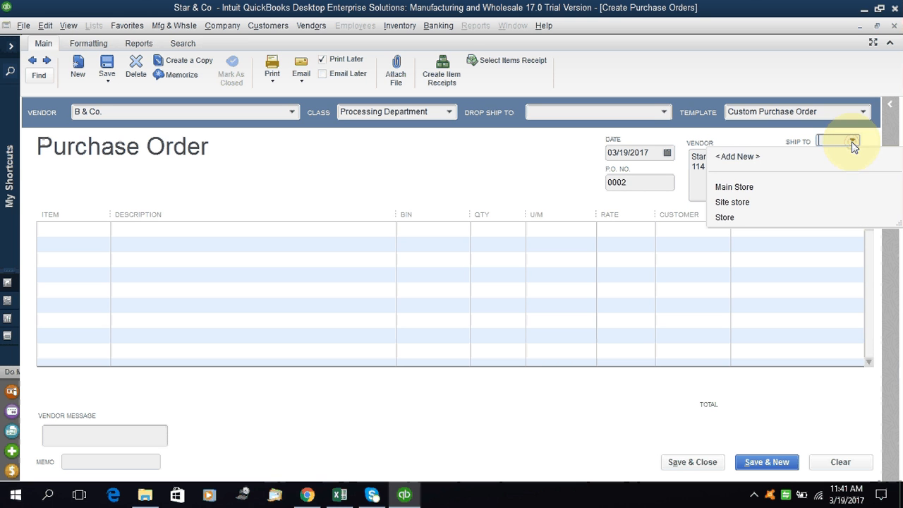
{"action": "left_click", "coordinate": [734, 187]}
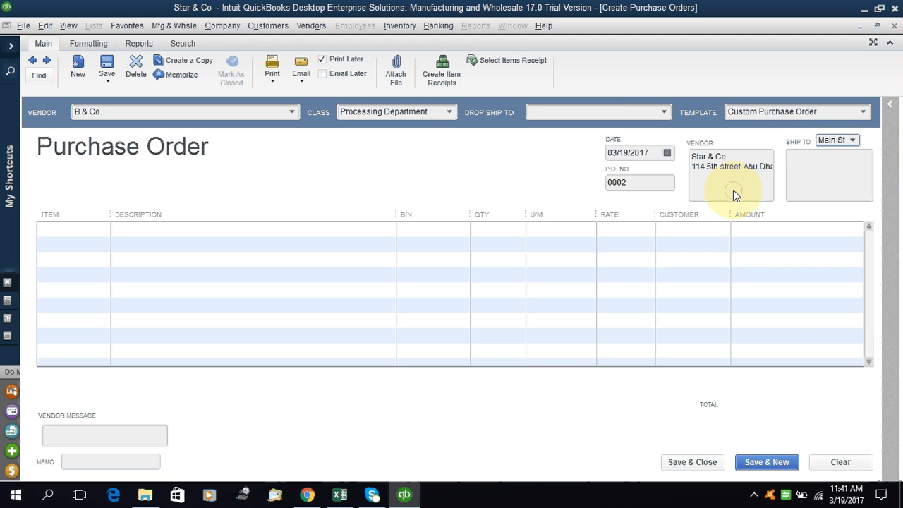
{"action": "left_click", "coordinate": [800, 168]}
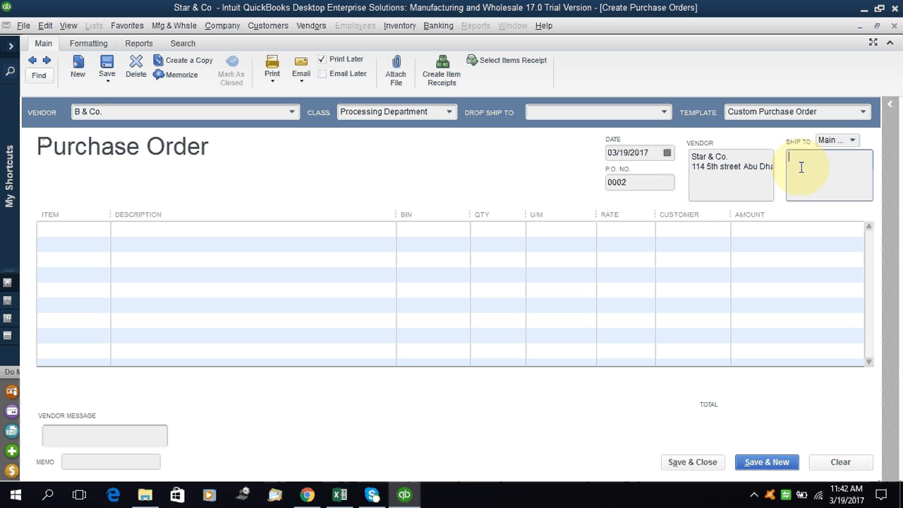
{"action": "type", "text": "City Tower"}
{"action": "key", "text": "Tab"}
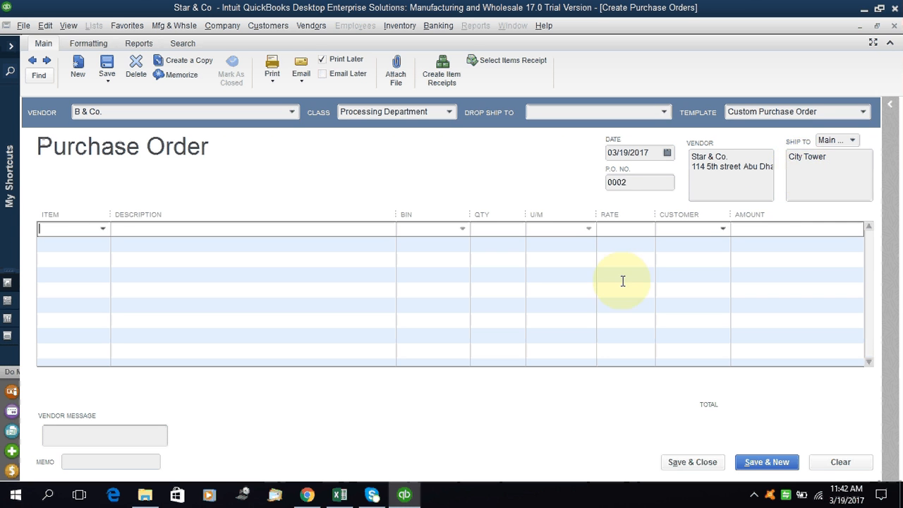
{"action": "left_click", "coordinate": [820, 178]}
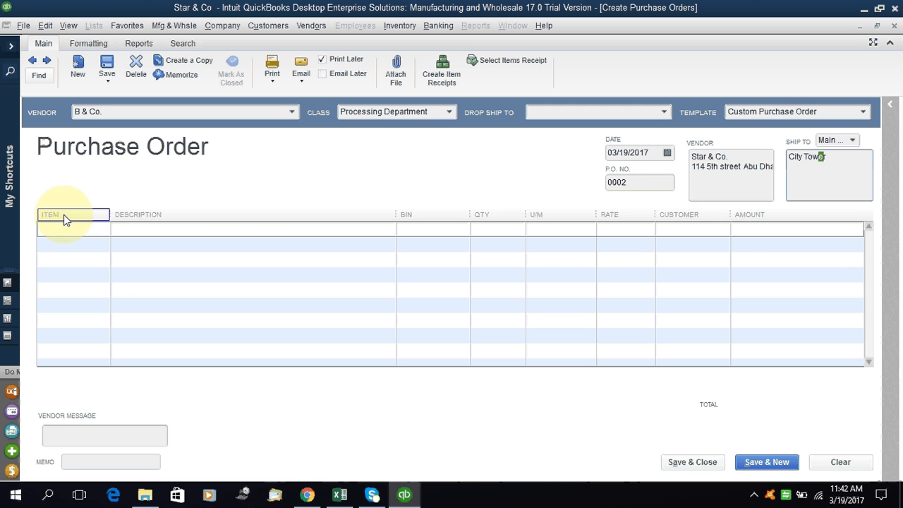
{"action": "left_click", "coordinate": [827, 185]}
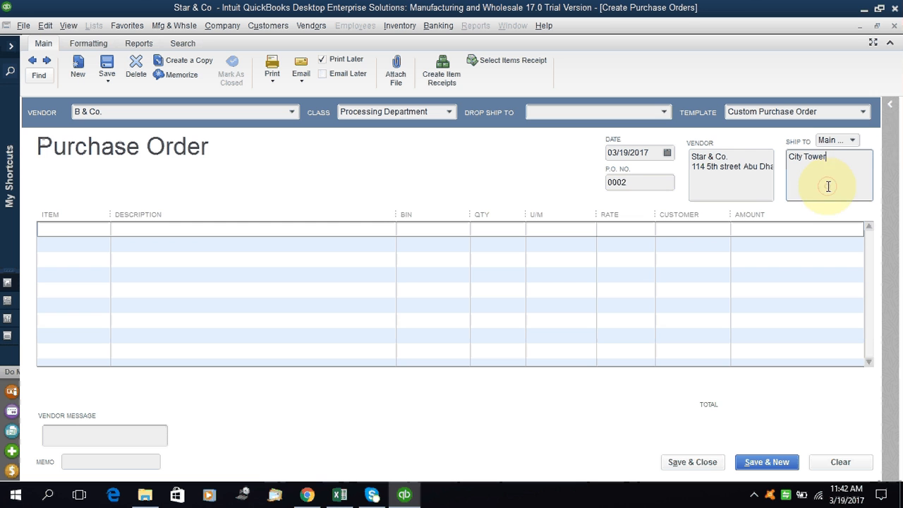
Add the inventory part Bread as the first item line of the purchase order
{"action": "left_click", "coordinate": [81, 229]}
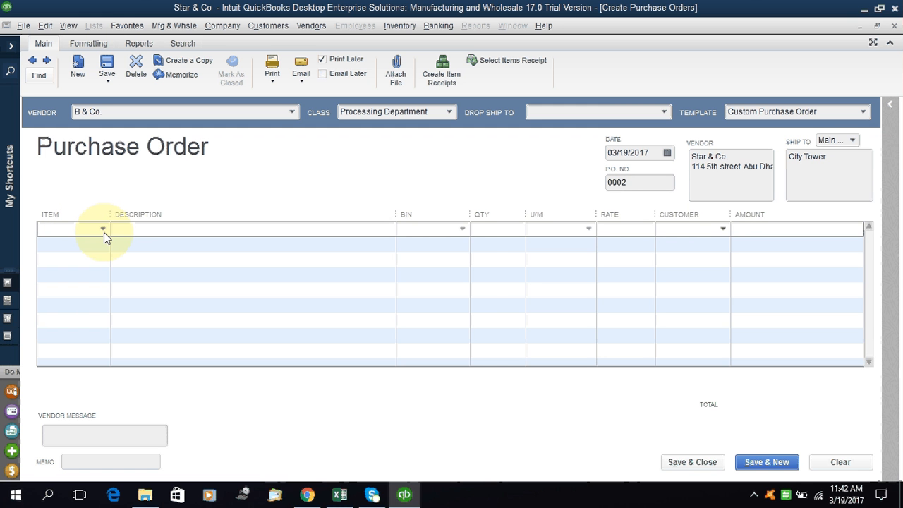
{"action": "left_click", "coordinate": [103, 231]}
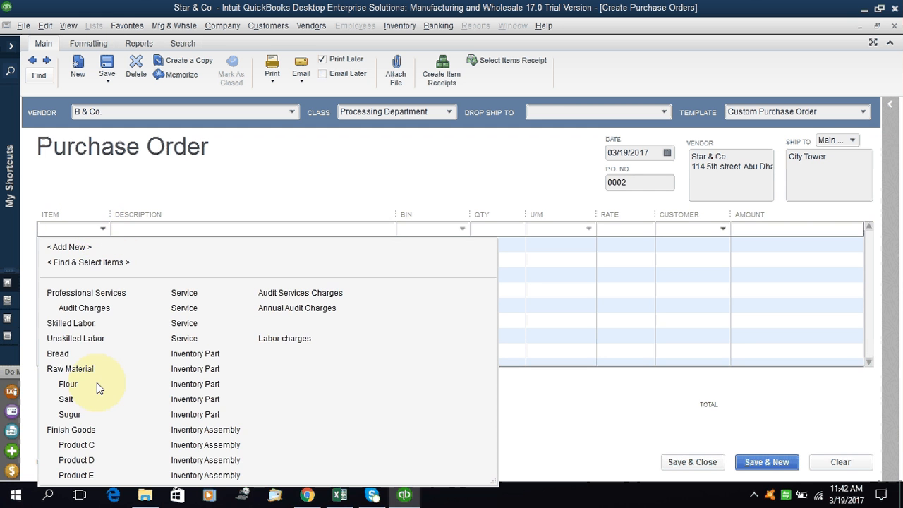
{"action": "left_click", "coordinate": [70, 356]}
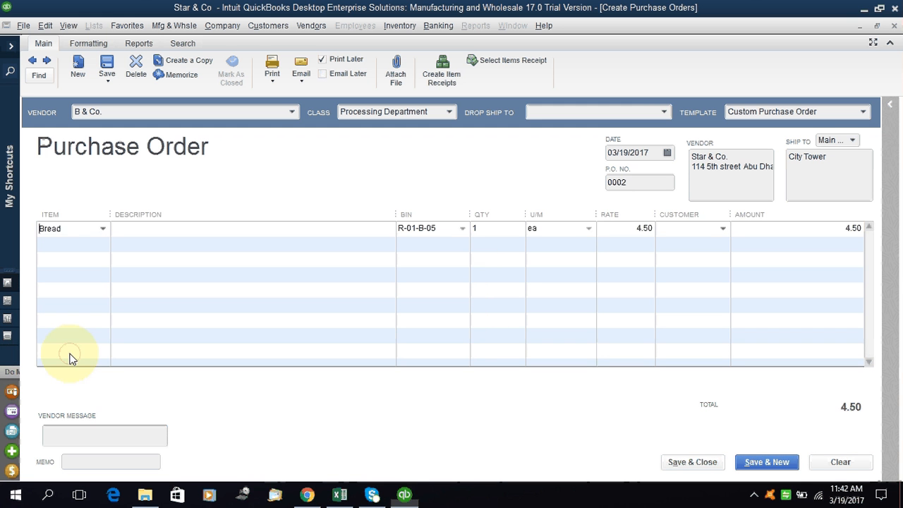
Describe the Bread line as "Pruchase of bread for employees"
{"action": "left_click", "coordinate": [163, 229]}
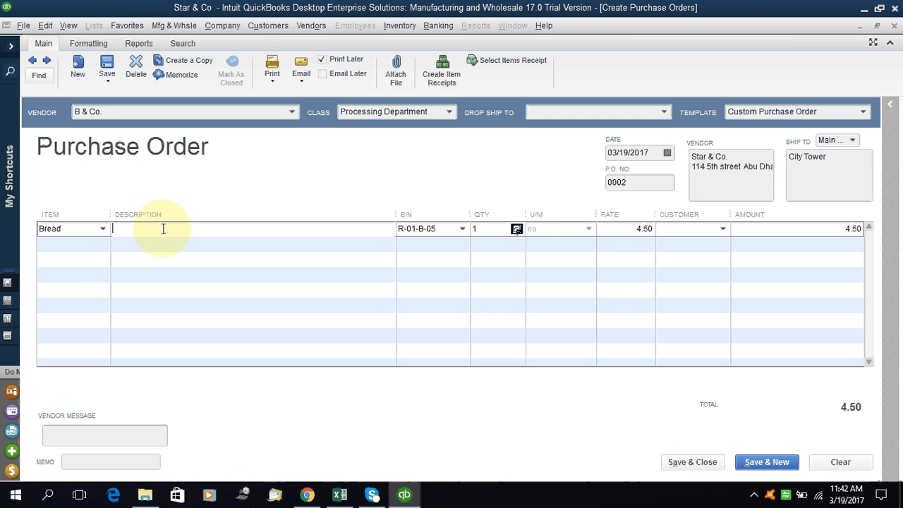
{"action": "type", "text": "Pruch"}
{"action": "type", "text": "ase of b"}
{"action": "type", "text": "read fo"}
{"action": "type", "text": "r hote"}
{"action": "key", "text": "BackSpace"}
{"action": "key", "text": "BackSpace"}
{"action": "key", "text": "BackSpace"}
{"action": "key", "text": "BackSpace"}
{"action": "type", "text": "emp"}
{"action": "type", "text": "o"}
{"action": "key", "text": "BackSpace"}
{"action": "type", "text": "loyees"}
{"action": "key", "text": "Tab"}
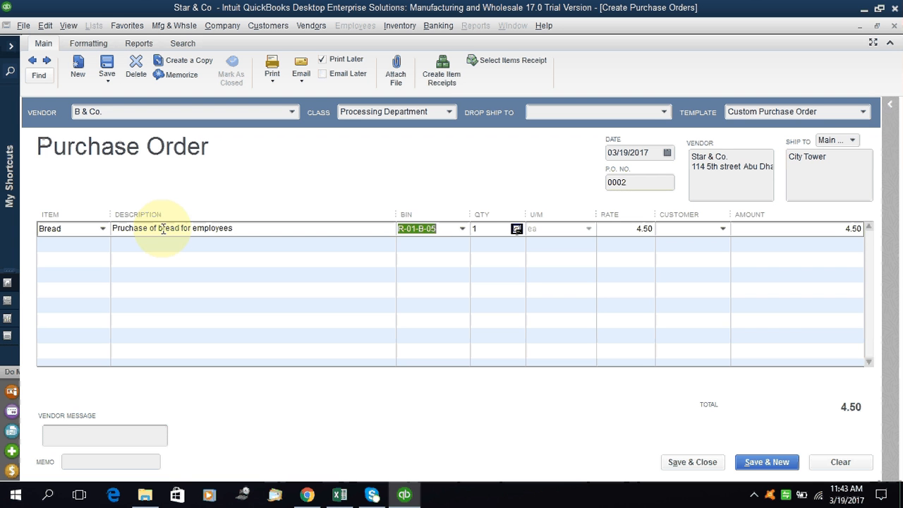
Start adding a new Main Store bin for the Bread line and name it R-A-B-05
{"action": "left_click", "coordinate": [461, 230]}
{"action": "left_click", "coordinate": [461, 230]}
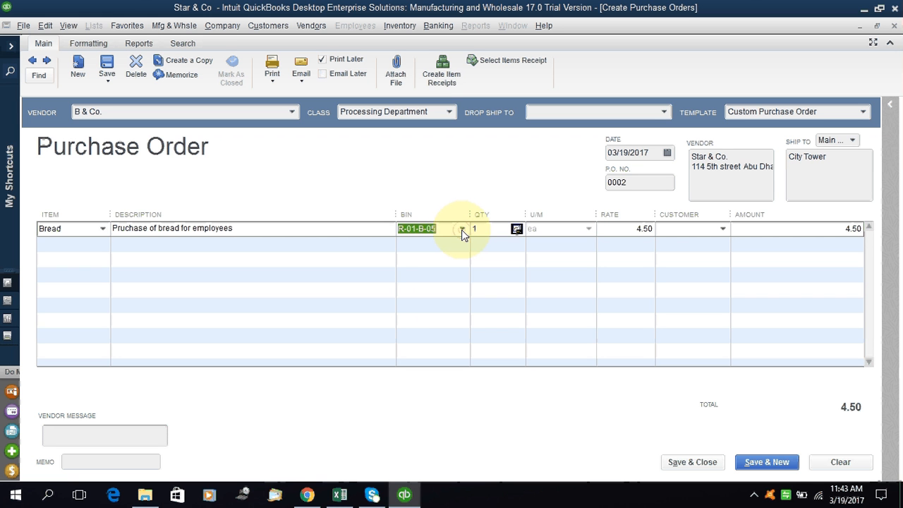
{"action": "left_click", "coordinate": [461, 230]}
{"action": "left_click", "coordinate": [462, 229]}
{"action": "left_click", "coordinate": [461, 229]}
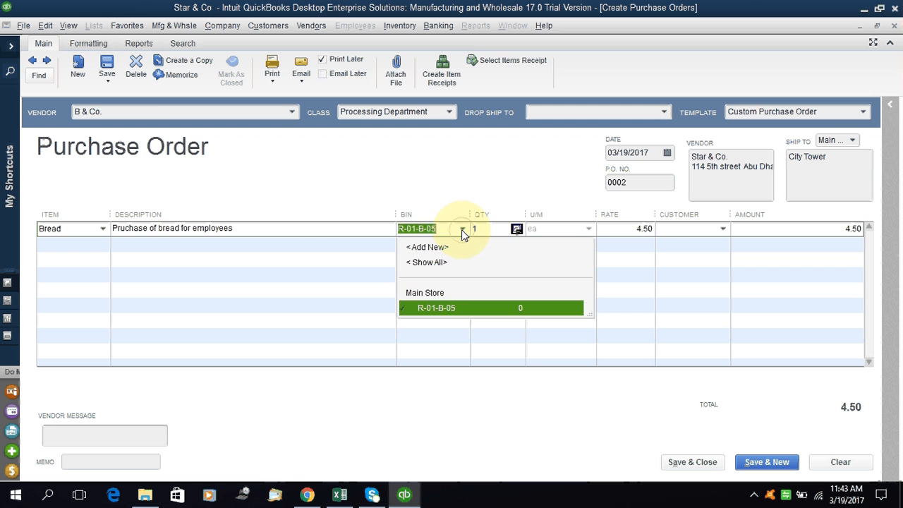
{"action": "left_click", "coordinate": [461, 229]}
{"action": "left_click", "coordinate": [462, 229]}
{"action": "left_click", "coordinate": [431, 245]}
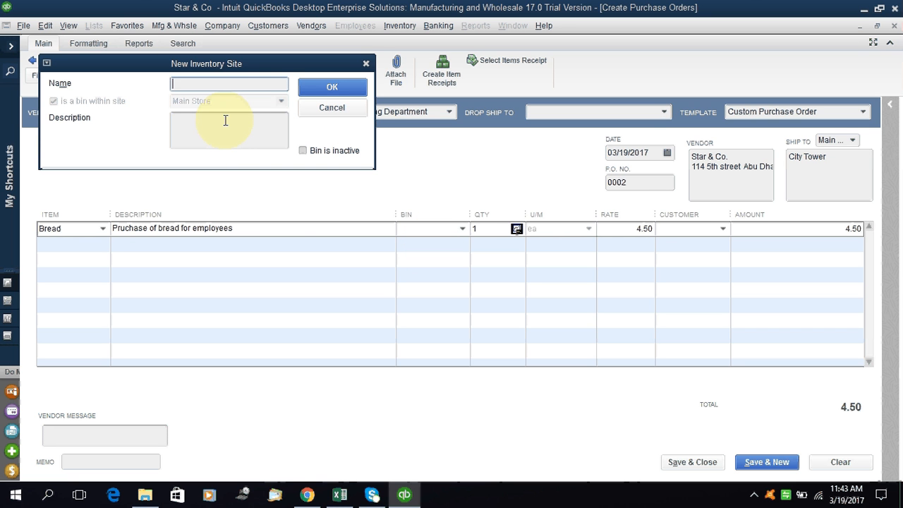
{"action": "type", "text": "R-A"}
{"action": "key", "text": "BackSpace"}
{"action": "type", "text": "A-B-05"}
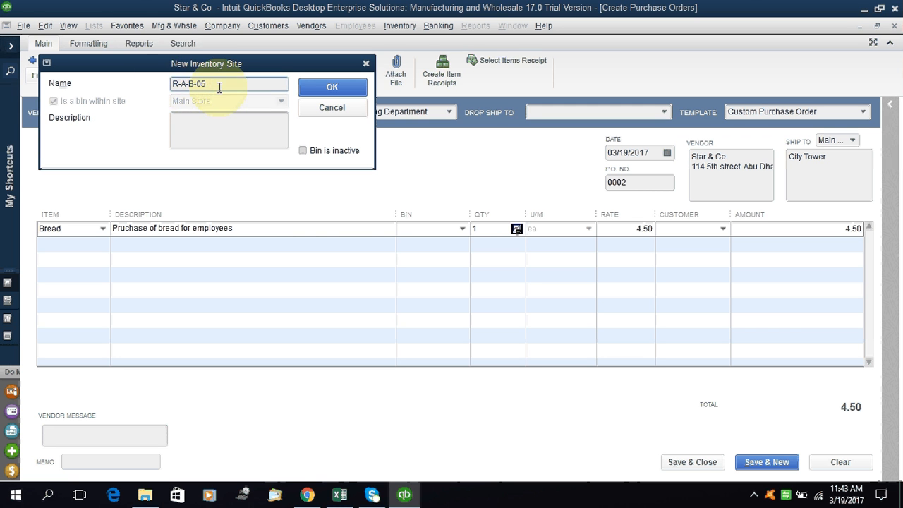
Change the new bin's name to Food-A-06 and save it without a description
{"action": "left_click_drag", "start_coordinate": [218, 85], "coordinate": [149, 86]}
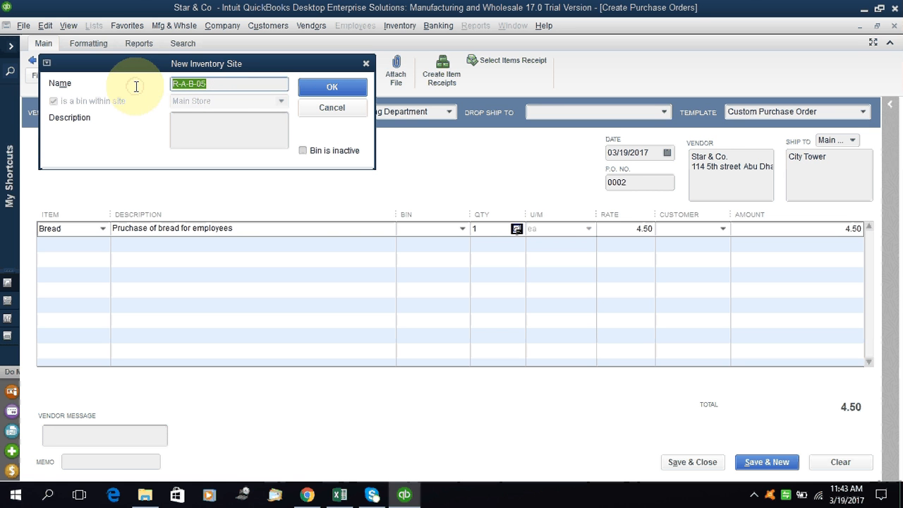
{"action": "type", "text": "Food"}
{"action": "key", "text": "BackSpace"}
{"action": "type", "text": "-A-06"}
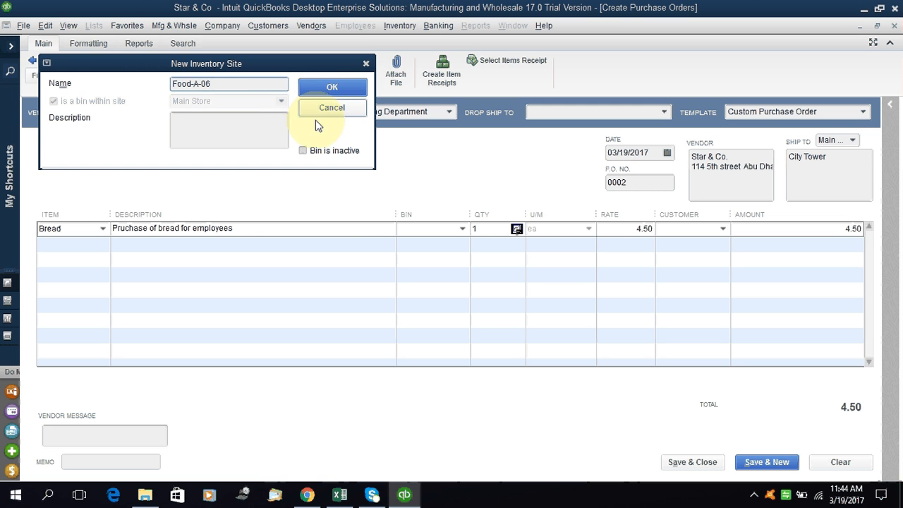
{"action": "left_click", "coordinate": [212, 135]}
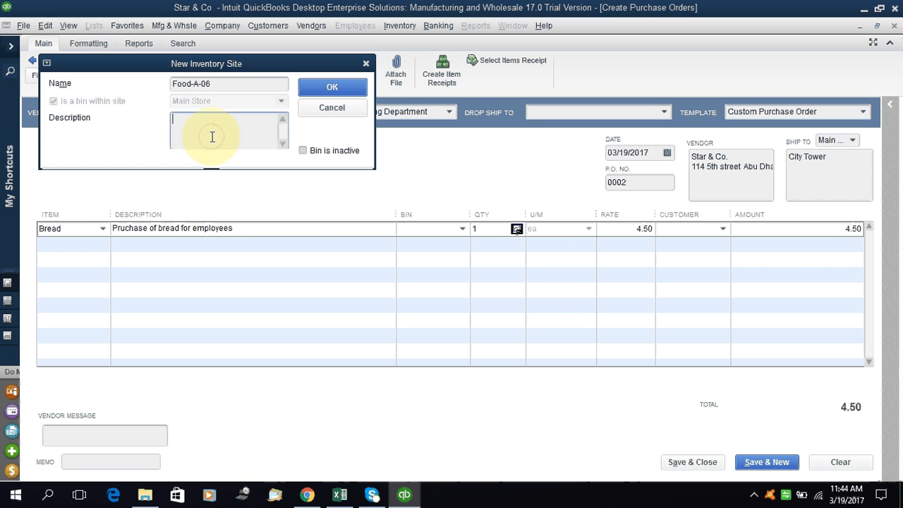
{"action": "left_click", "coordinate": [340, 95]}
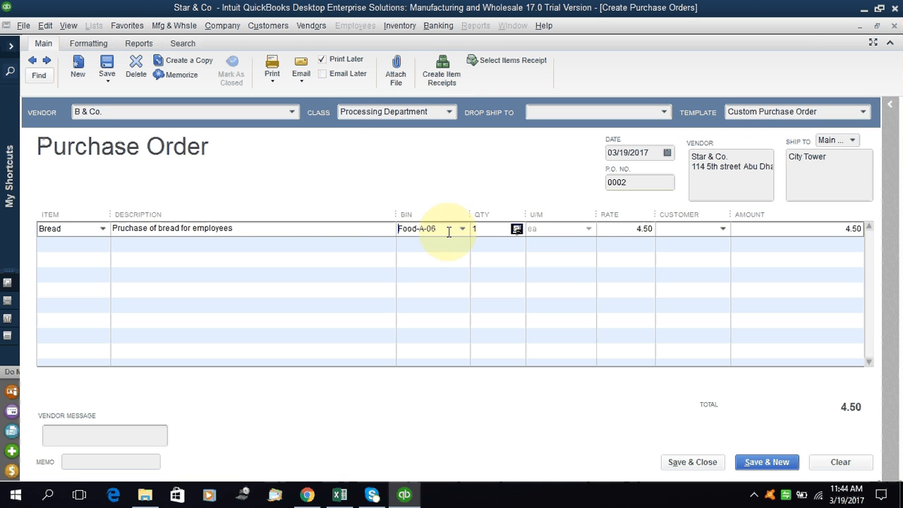
Set the Bread line's quantity to 80
{"action": "left_click", "coordinate": [485, 228]}
{"action": "double_click", "coordinate": [484, 228]}
{"action": "type", "text": "80"}
{"action": "key", "text": "Tab"}
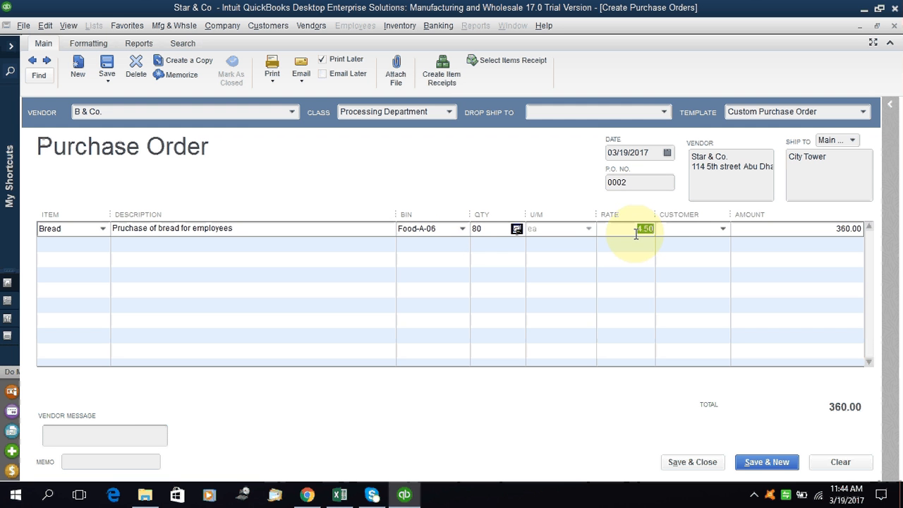
Add a second line for the raw material Flour, described as "Purchase of flour for processing"
{"action": "left_click", "coordinate": [94, 248]}
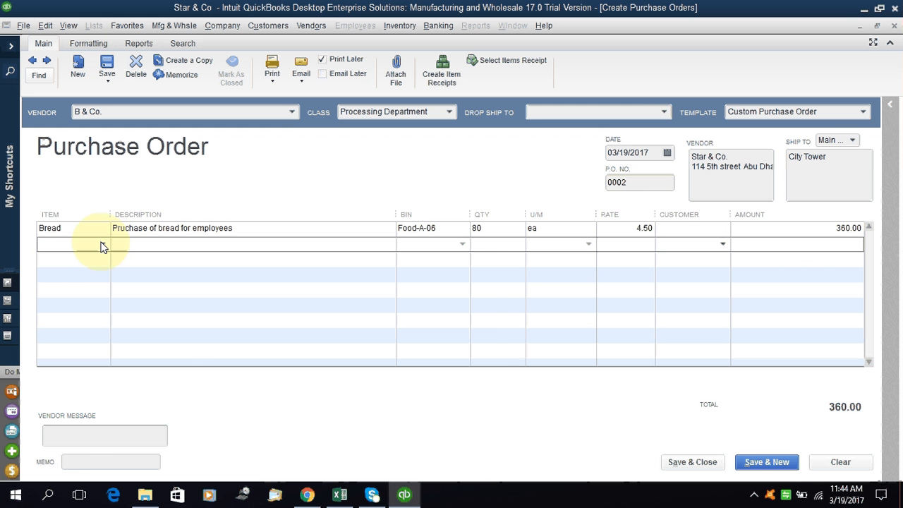
{"action": "left_click", "coordinate": [102, 244]}
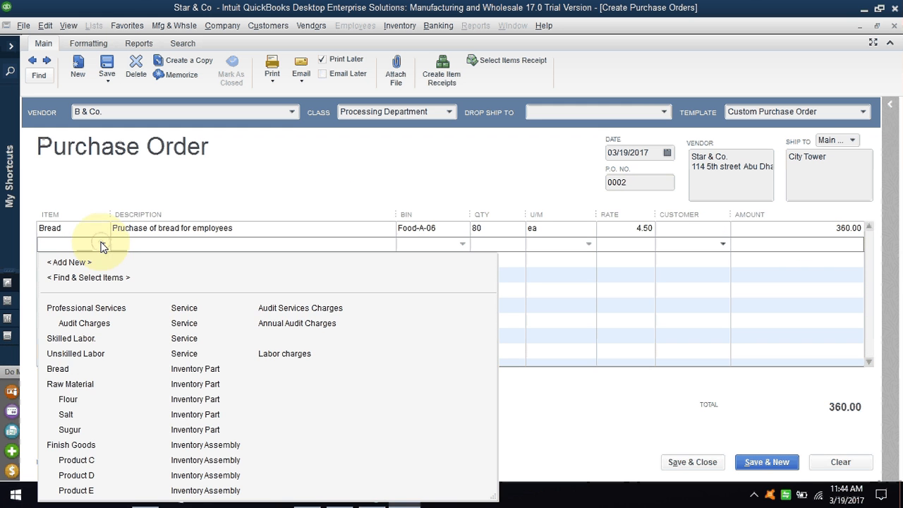
{"action": "left_click", "coordinate": [75, 400]}
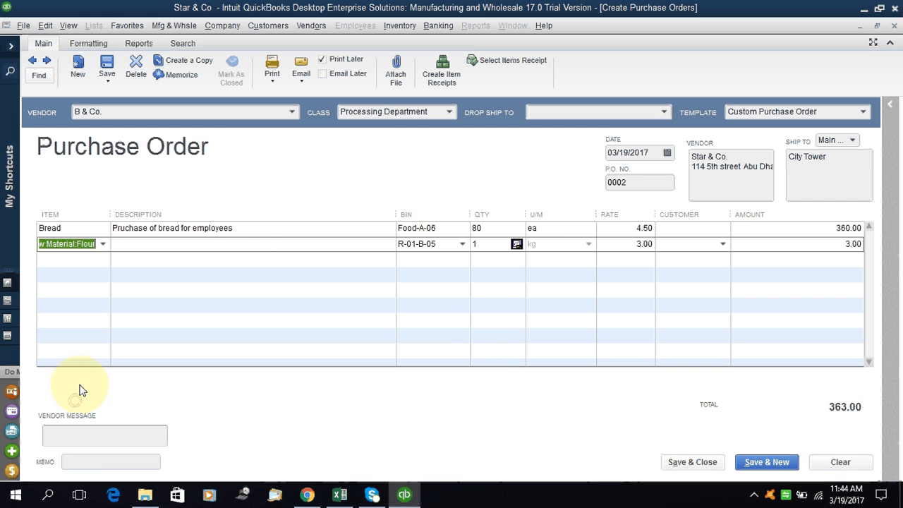
{"action": "left_click", "coordinate": [212, 242]}
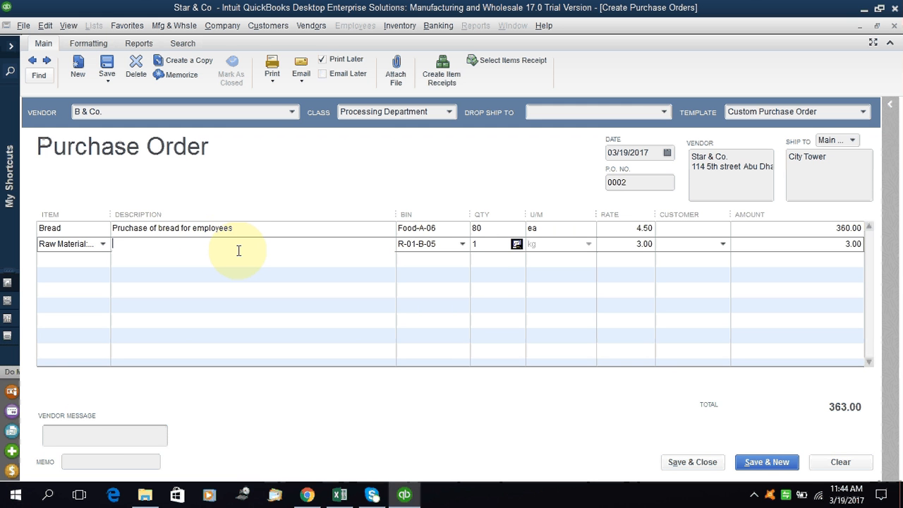
{"action": "type", "text": "Purchase of Fl"}
{"action": "key", "text": "BackSpace"}
{"action": "key", "text": "BackSpace"}
{"action": "type", "text": "flour for processing"}
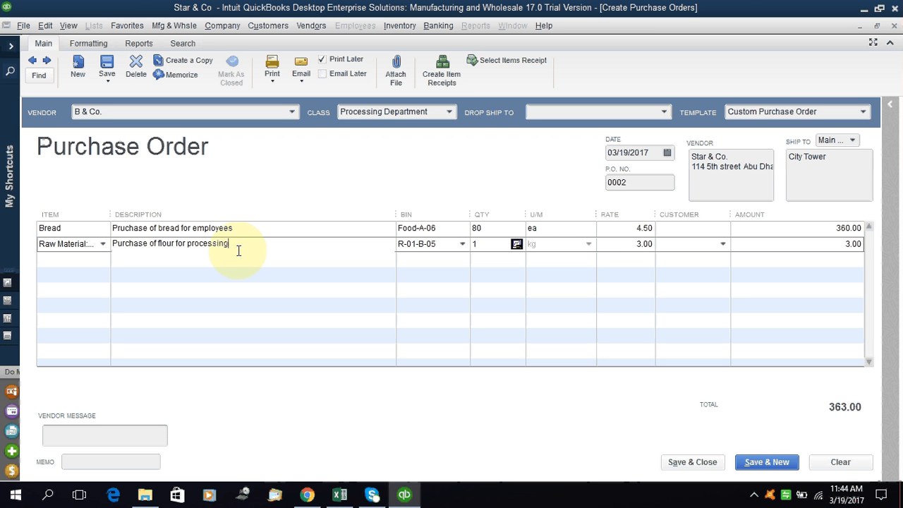
{"action": "key", "text": "Tab"}
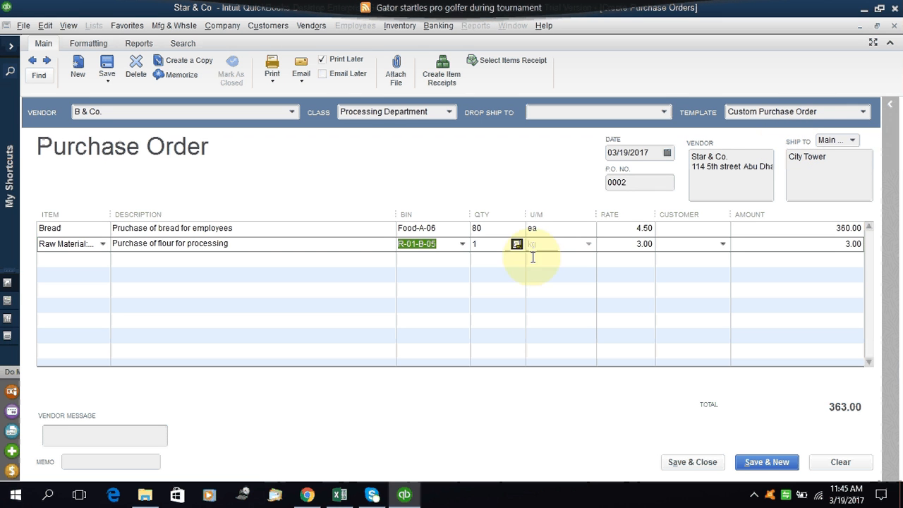
Set the Flour line's quantity to 120
{"action": "left_click", "coordinate": [488, 246]}
{"action": "left_click_drag", "start_coordinate": [484, 248], "coordinate": [425, 251]}
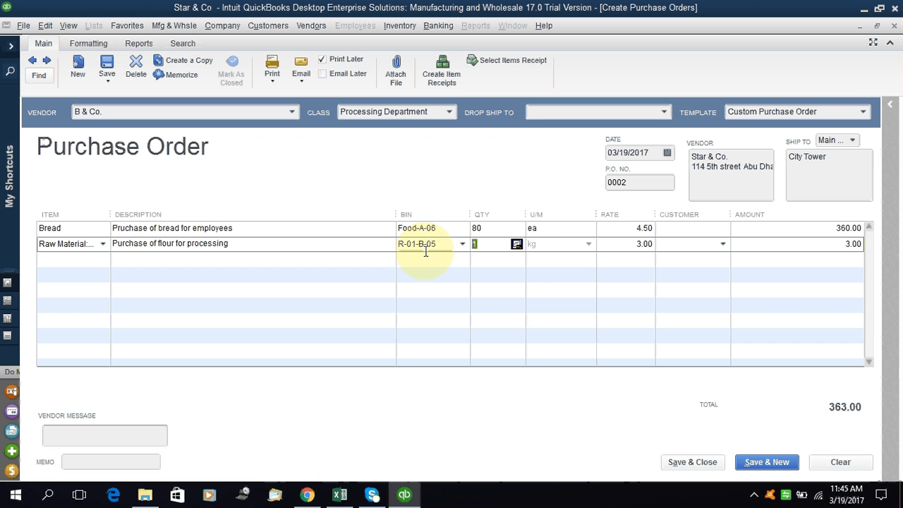
{"action": "type", "text": "120"}
{"action": "key", "text": "Tab"}
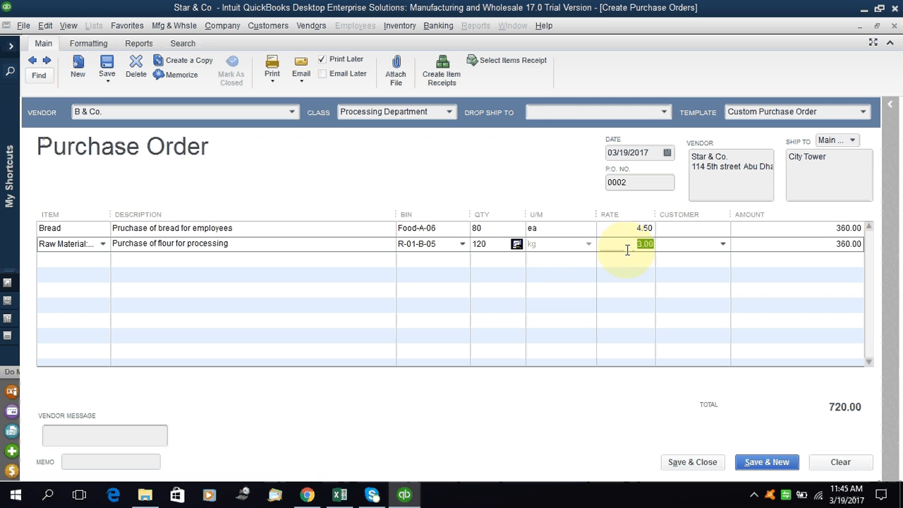
Set the Flour rate to 3.1 and update the item record with the new cost, leaving its sales price as is
{"action": "left_click_drag", "start_coordinate": [626, 250], "coordinate": [655, 245]}
{"action": "type", "text": "3"}
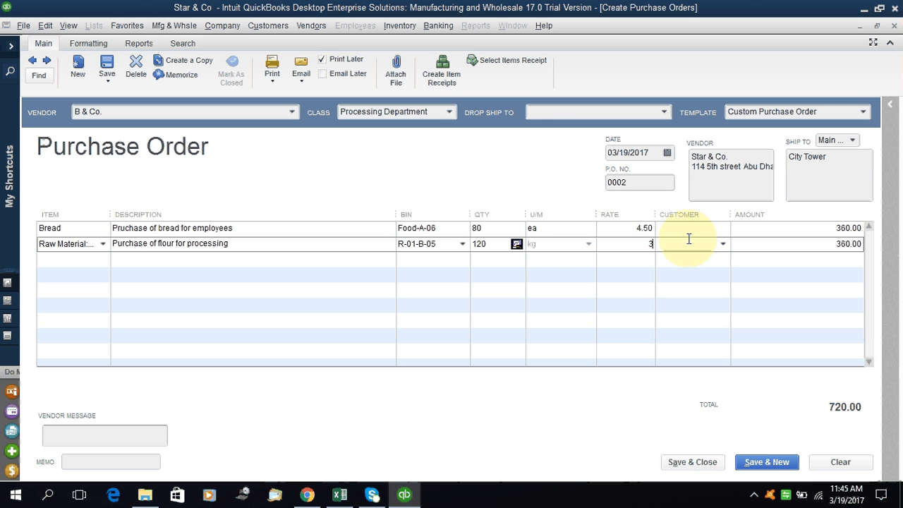
{"action": "type", "text": ".1"}
{"action": "left_click", "coordinate": [688, 239]}
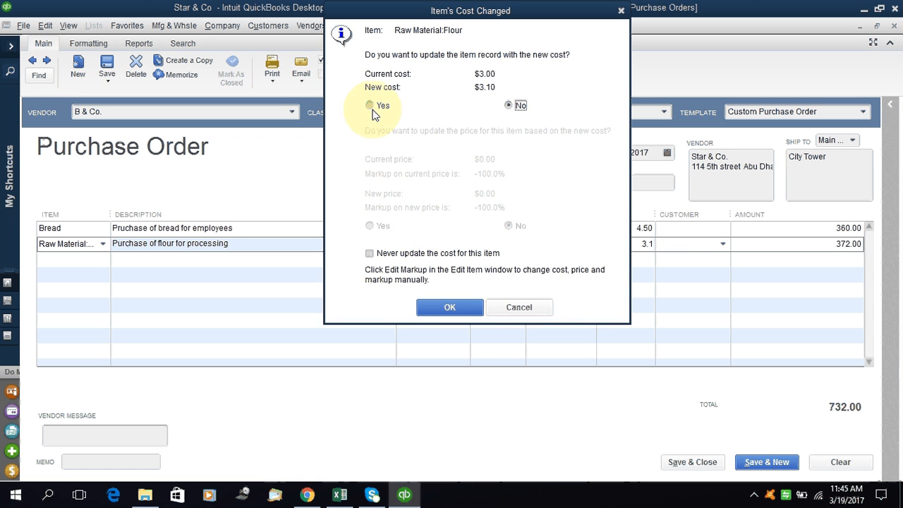
{"action": "left_click", "coordinate": [372, 107]}
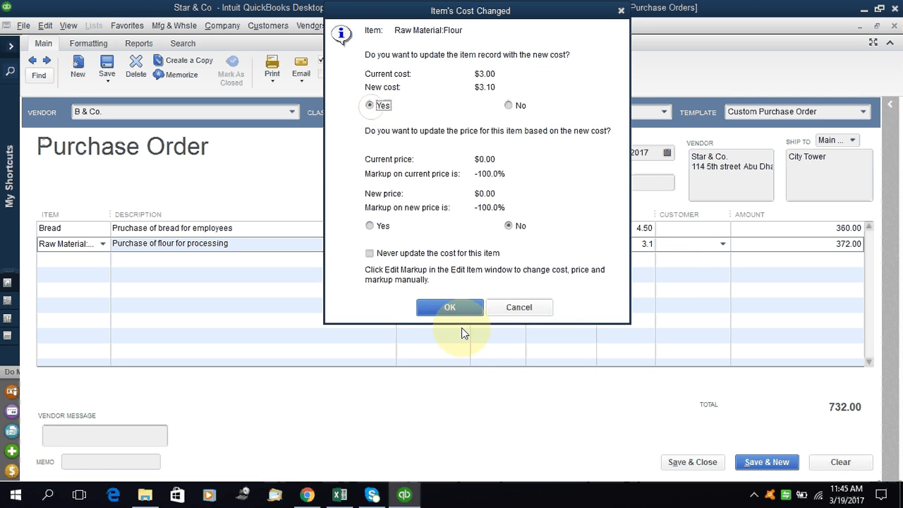
{"action": "left_click", "coordinate": [452, 309]}
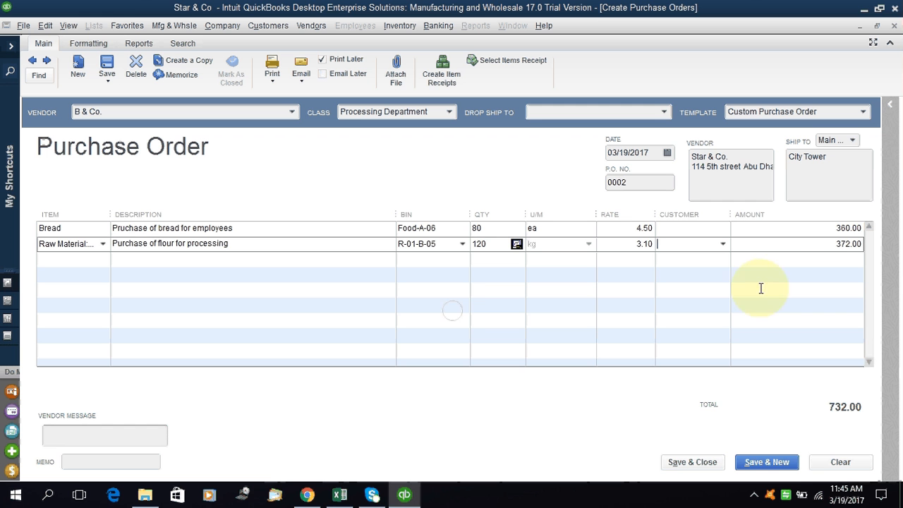
Add a third line for the raw material Sugur, described as "Purchase of sugar", with a quantity of 40
{"action": "left_click", "coordinate": [100, 257]}
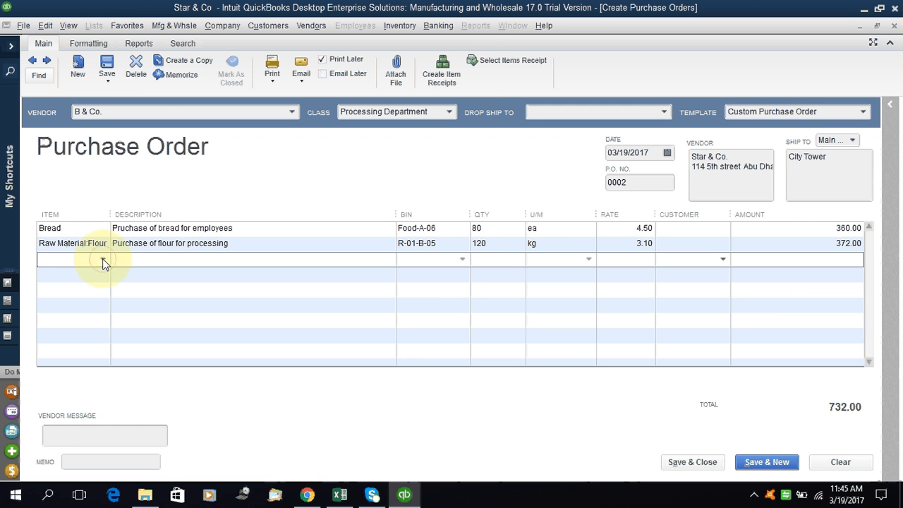
{"action": "left_click", "coordinate": [103, 260]}
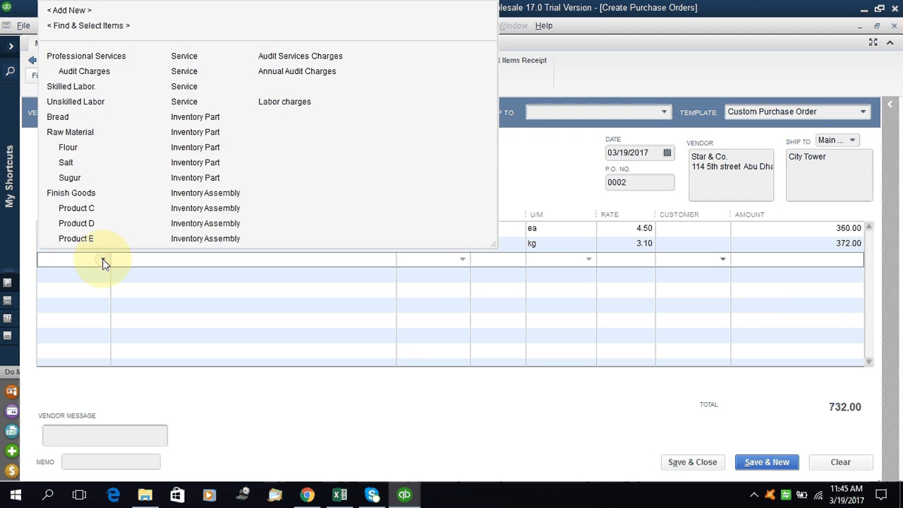
{"action": "left_click", "coordinate": [71, 177]}
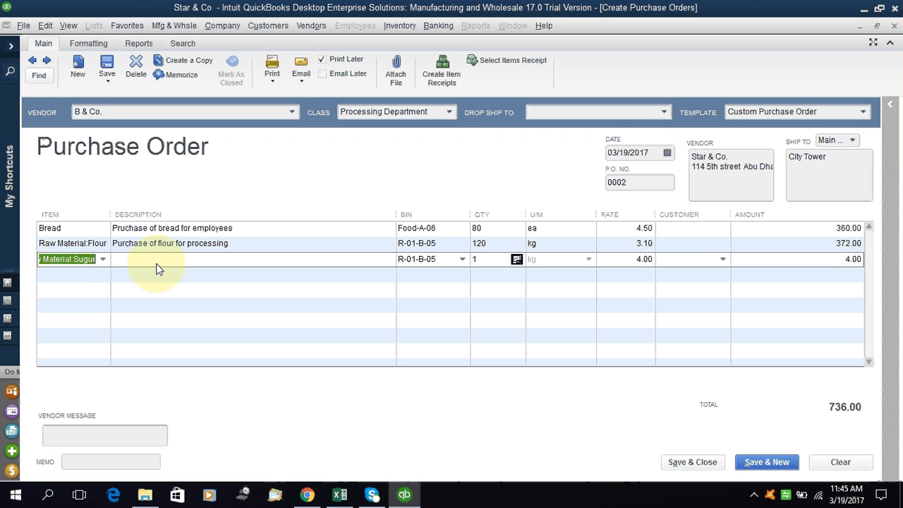
{"action": "left_click", "coordinate": [149, 259]}
{"action": "type", "text": "Purchase of su"}
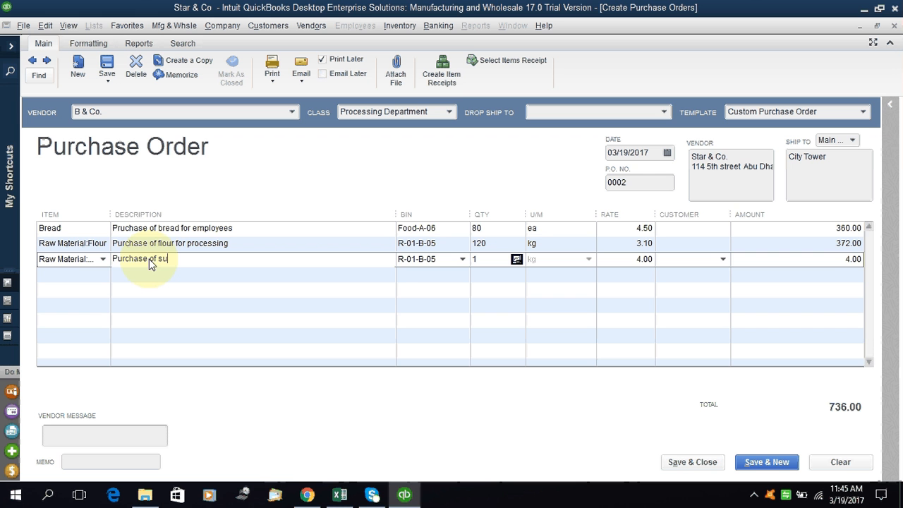
{"action": "type", "text": "gar"}
{"action": "key", "text": "Tab"}
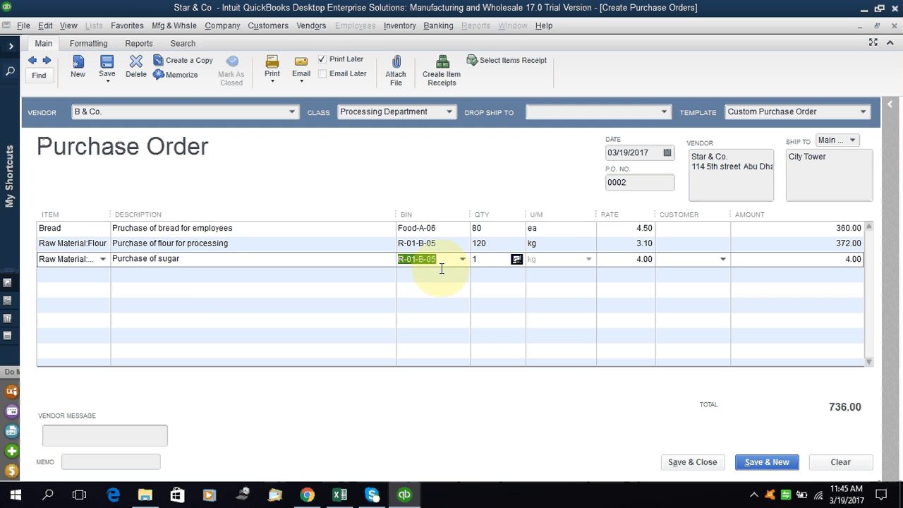
{"action": "key", "text": "Tab"}
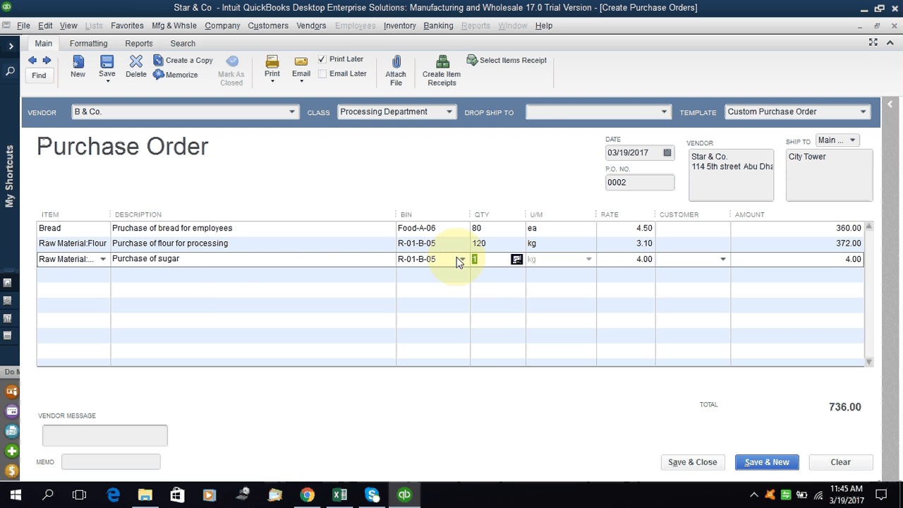
{"action": "key", "text": "Tab"}
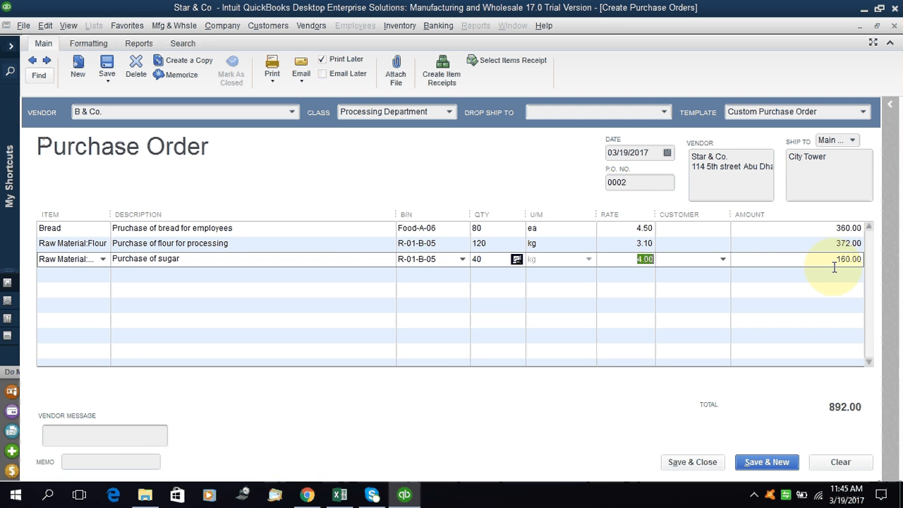
Enter the vendor message "These items are urgent." on the purchase order
{"action": "left_click", "coordinate": [92, 438]}
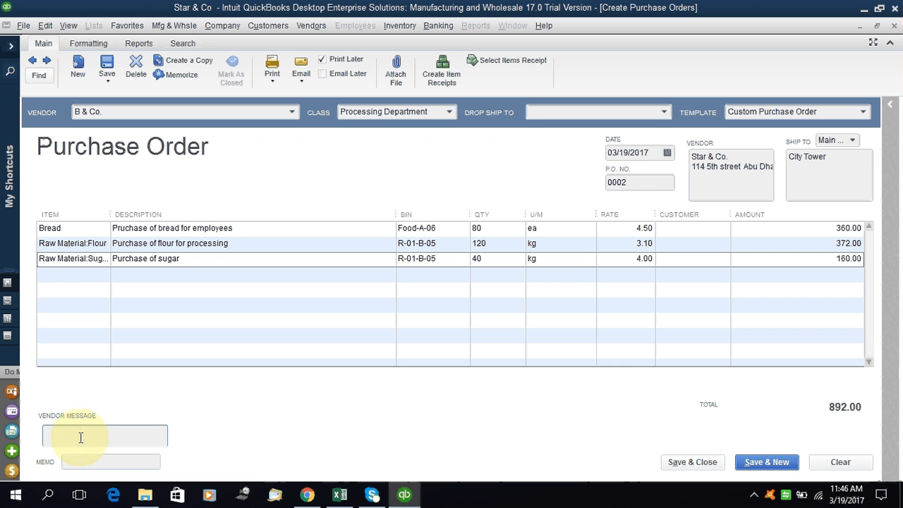
{"action": "type", "text": "These items are urgent."}
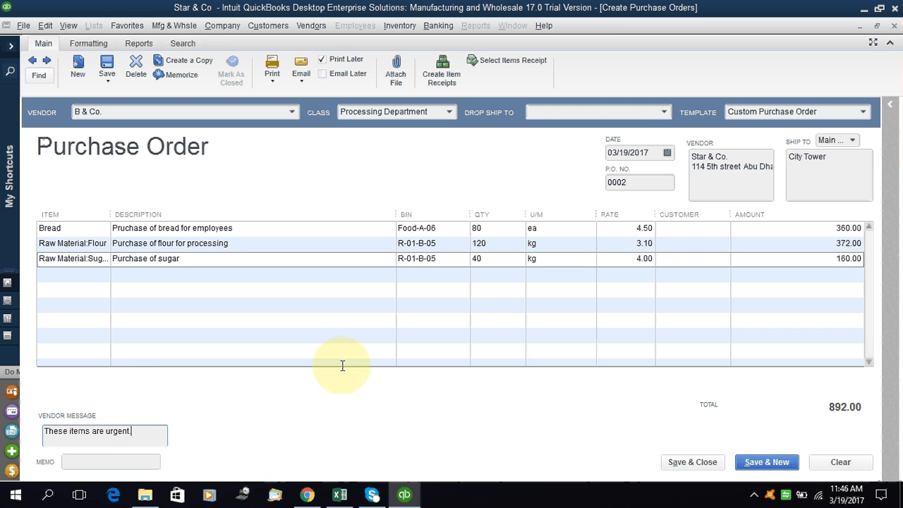
Preview the purchase order for printing, replacing "Pruchase" with "Purchase" in the spelling check, and inspect the enlarged page before closing it
{"action": "left_click", "coordinate": [274, 80]}
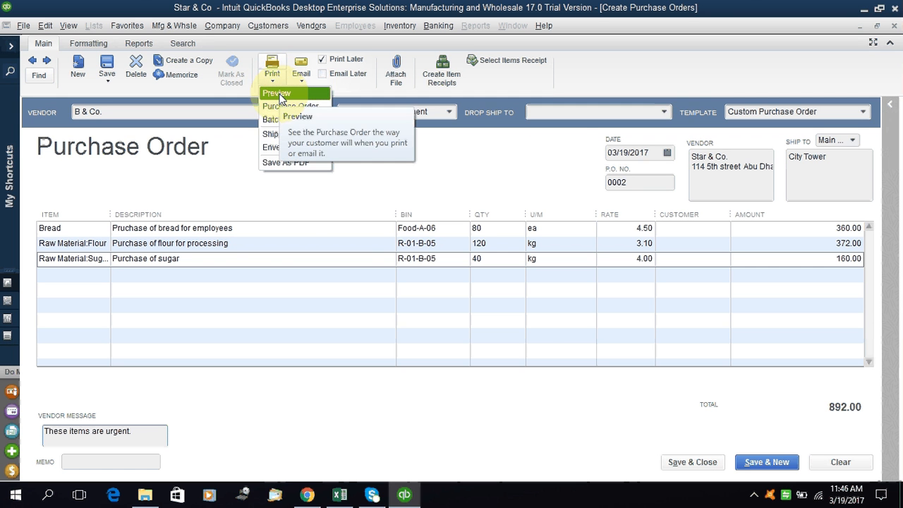
{"action": "left_click", "coordinate": [278, 94]}
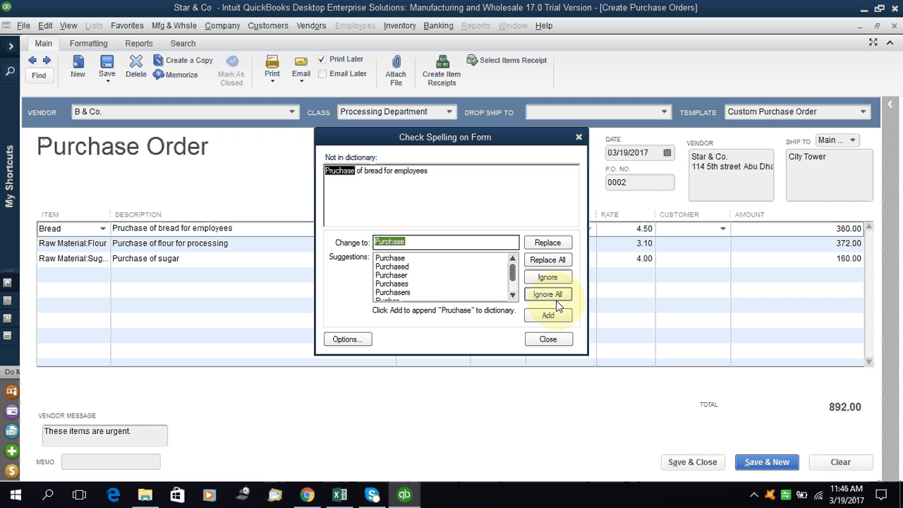
{"action": "left_click", "coordinate": [554, 247]}
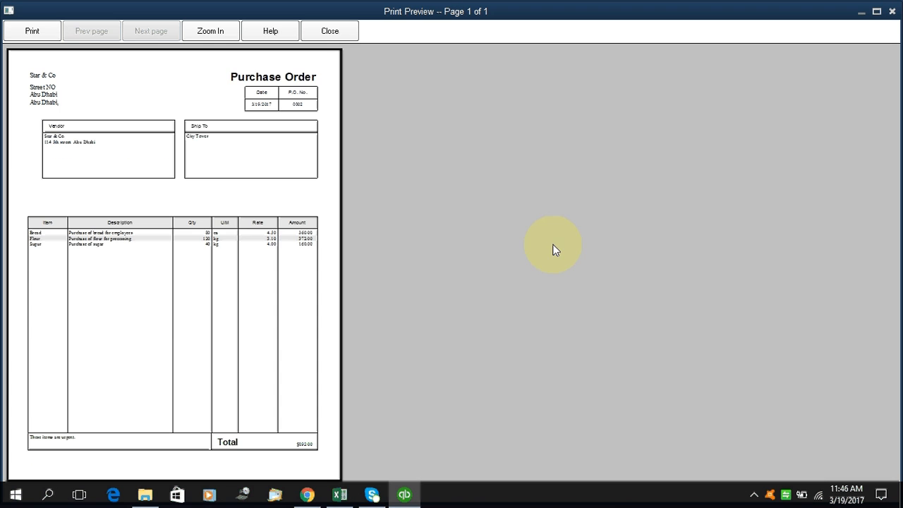
{"action": "left_click", "coordinate": [218, 177]}
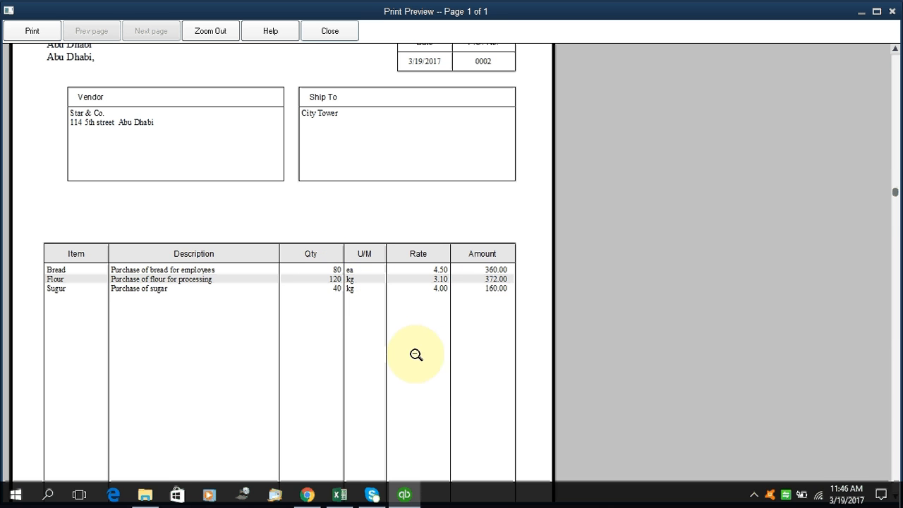
{"action": "left_click", "coordinate": [428, 188]}
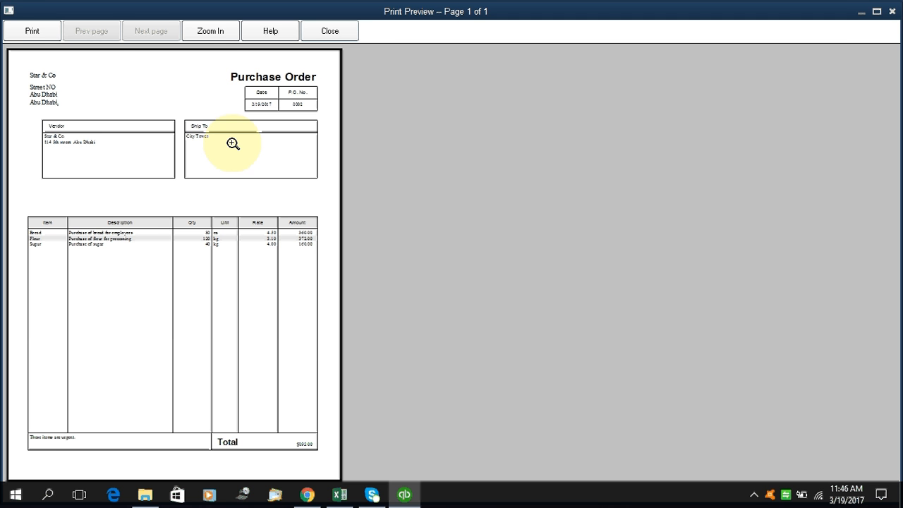
{"action": "key", "text": "Escape"}
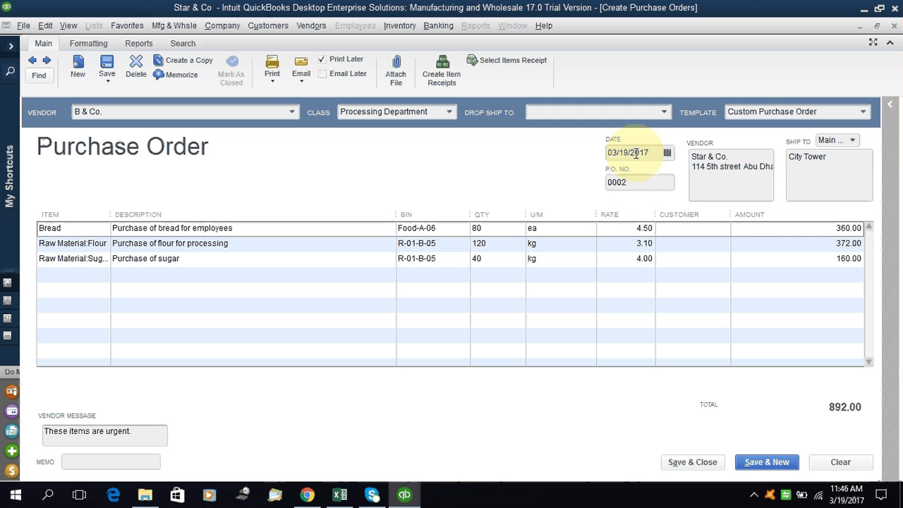
Save and close the purchase order, keeping the changed Main Store site address for next time
{"action": "left_click", "coordinate": [644, 181]}
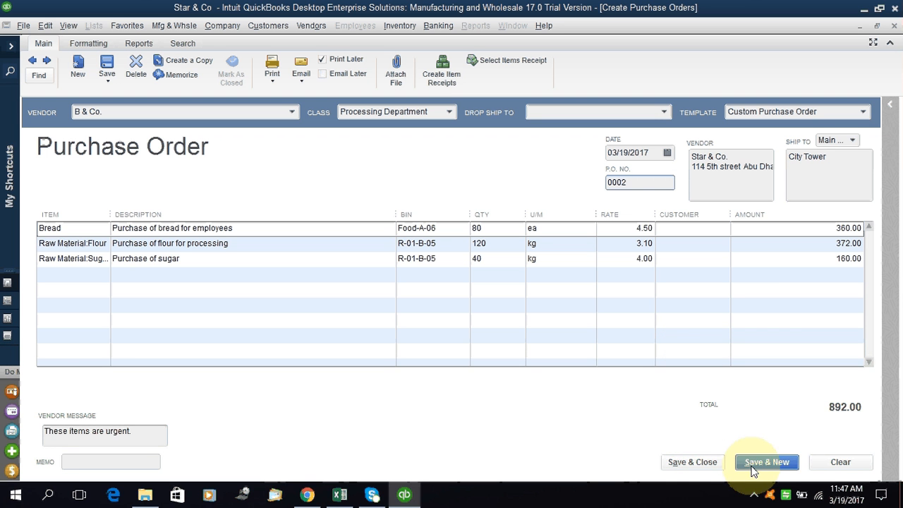
{"action": "left_click", "coordinate": [700, 466]}
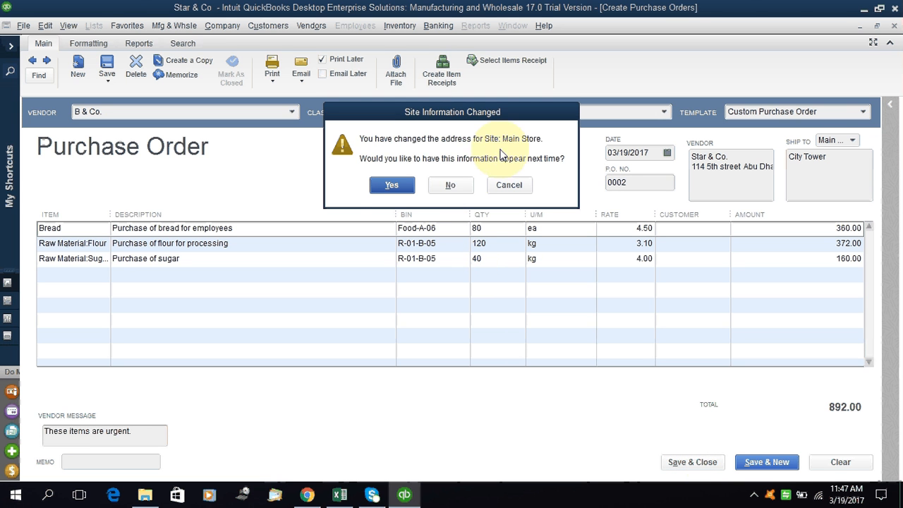
{"action": "left_click", "coordinate": [399, 186]}
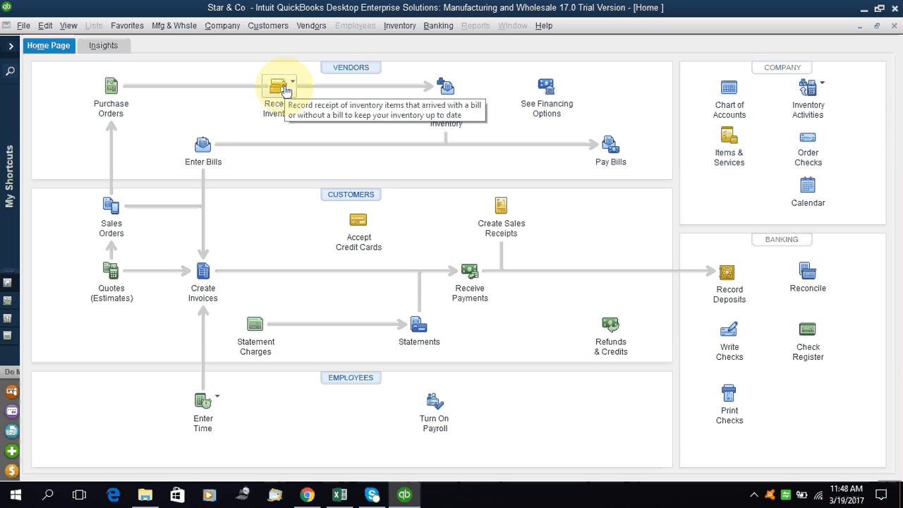
Open a blank item receipt for receiving inventory without a bill
{"action": "left_click", "coordinate": [310, 26]}
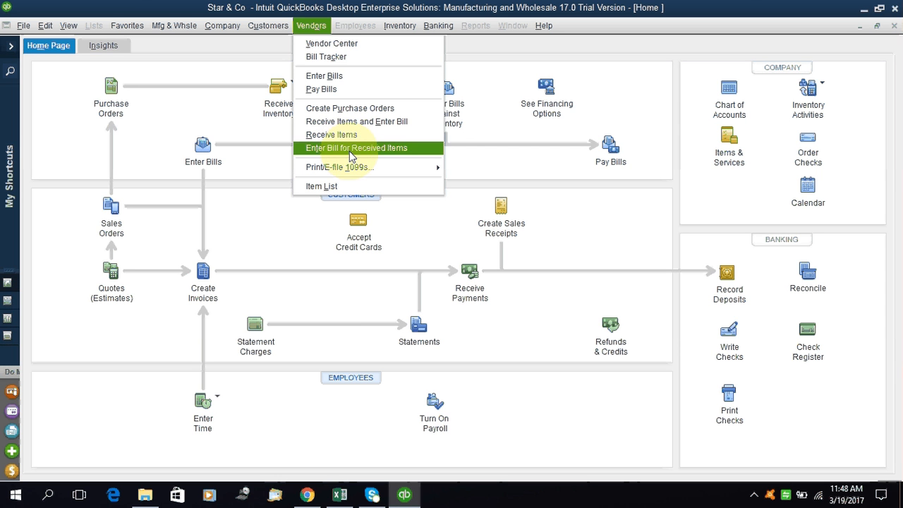
{"action": "left_click", "coordinate": [234, 122]}
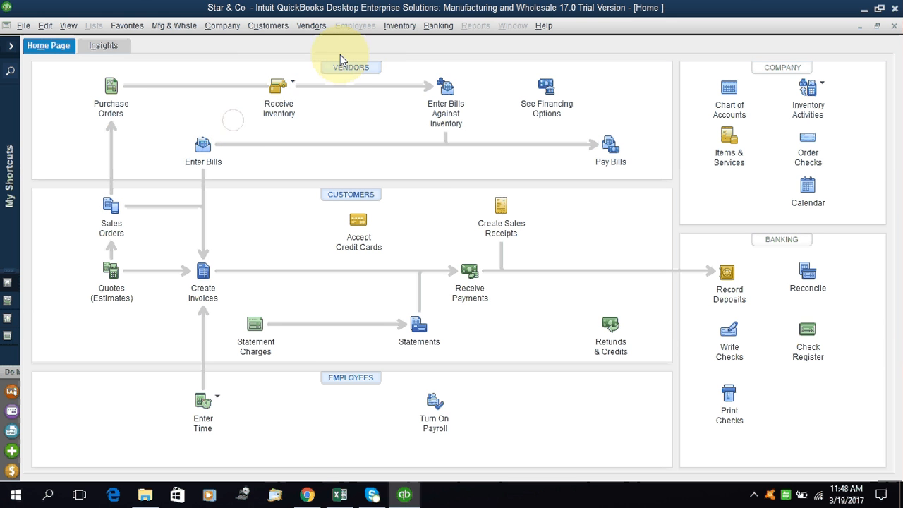
{"action": "left_click", "coordinate": [295, 95]}
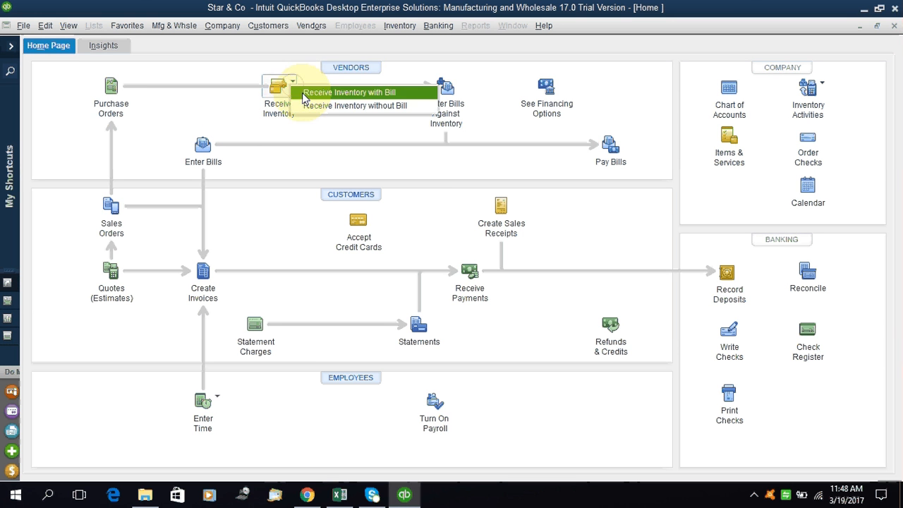
{"action": "left_click", "coordinate": [347, 108]}
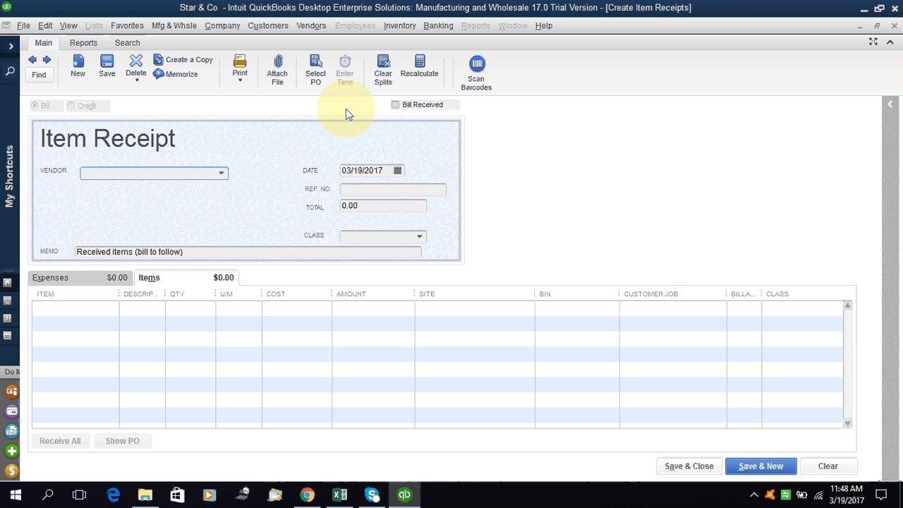
Choose vendor B & Co. on the item receipt and receive against its open purchase order dated 03/19/2017
{"action": "left_click", "coordinate": [223, 173]}
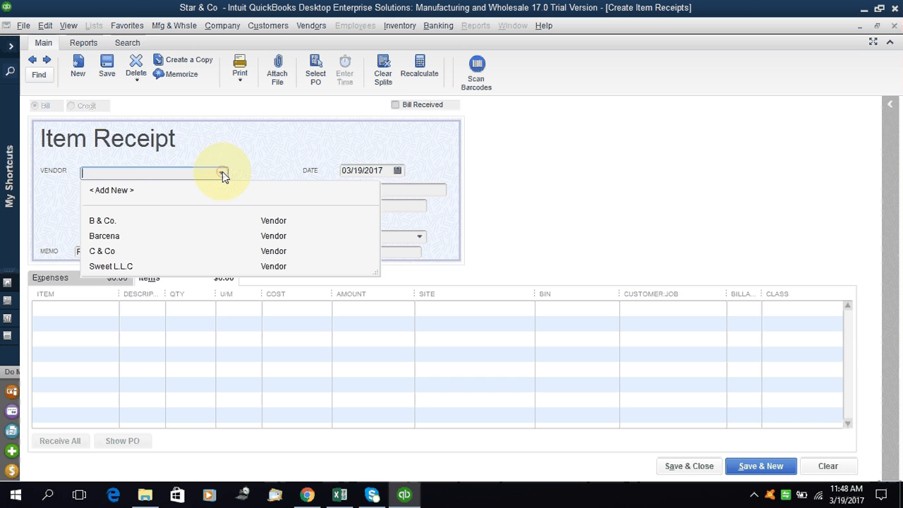
{"action": "left_click", "coordinate": [112, 221]}
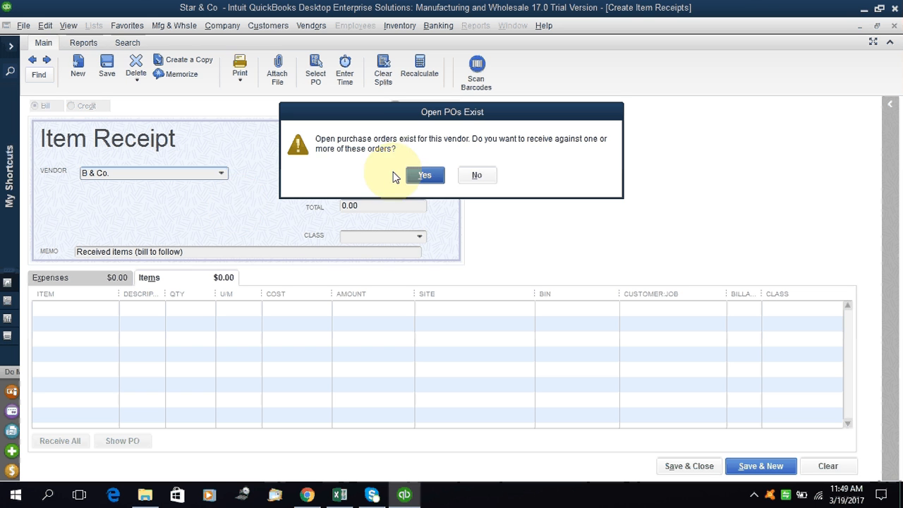
{"action": "left_click", "coordinate": [424, 178]}
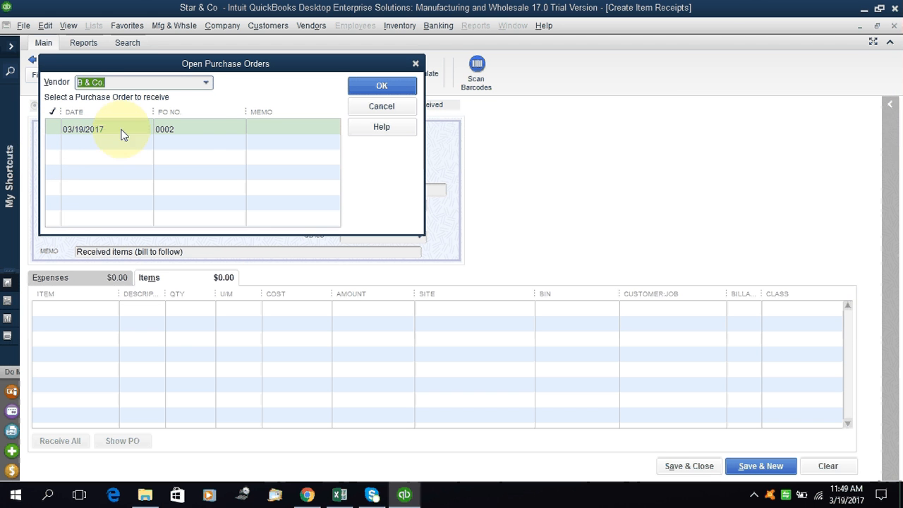
{"action": "left_click", "coordinate": [52, 129]}
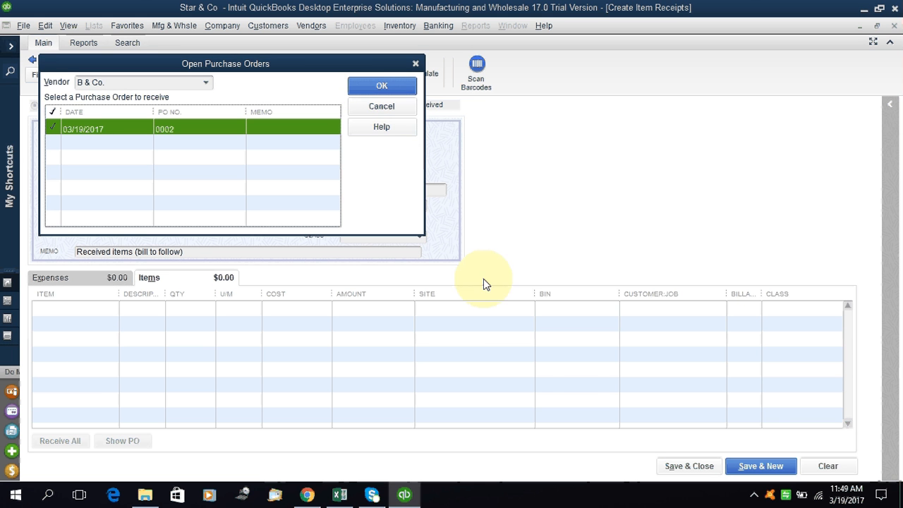
{"action": "left_click", "coordinate": [376, 90]}
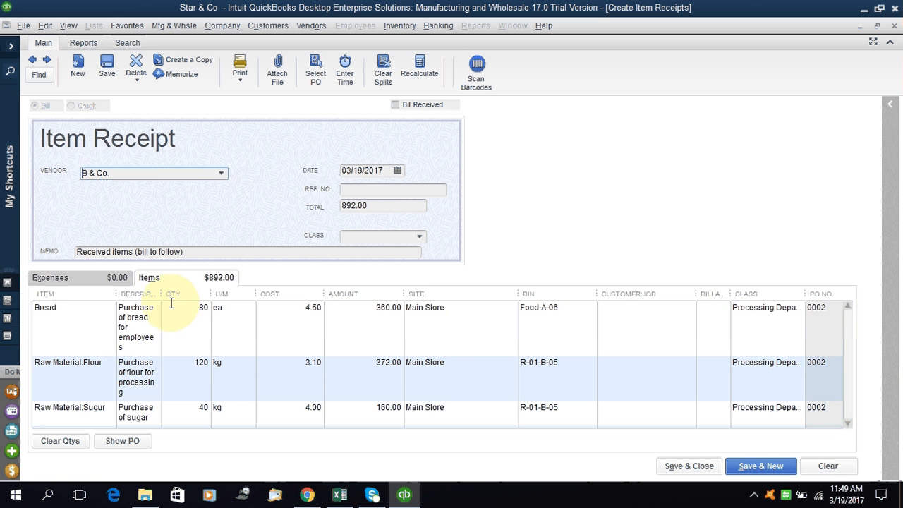
Widen the item table's Description column and set the receipt's class to Processing Department
{"action": "mouse_move", "coordinate": [171, 295]}
{"action": "left_mouse_down"}
{"action": "mouse_move", "coordinate": [161, 295]}
{"action": "mouse_move", "coordinate": [177, 294]}
{"action": "left_mouse_up"}
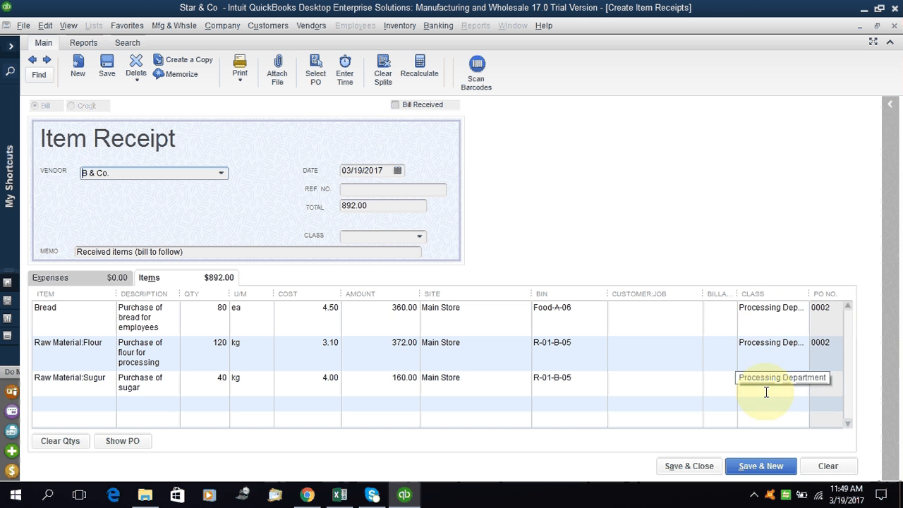
{"action": "left_click", "coordinate": [420, 236]}
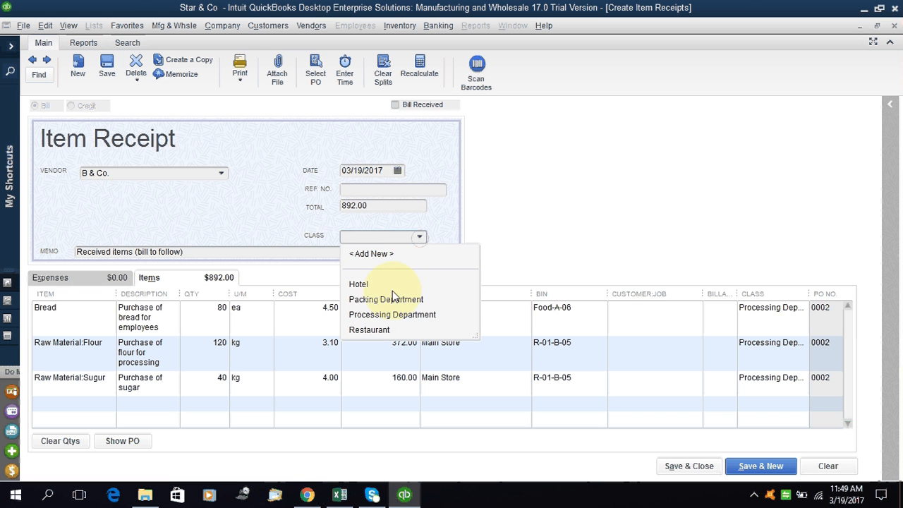
{"action": "left_click", "coordinate": [393, 315]}
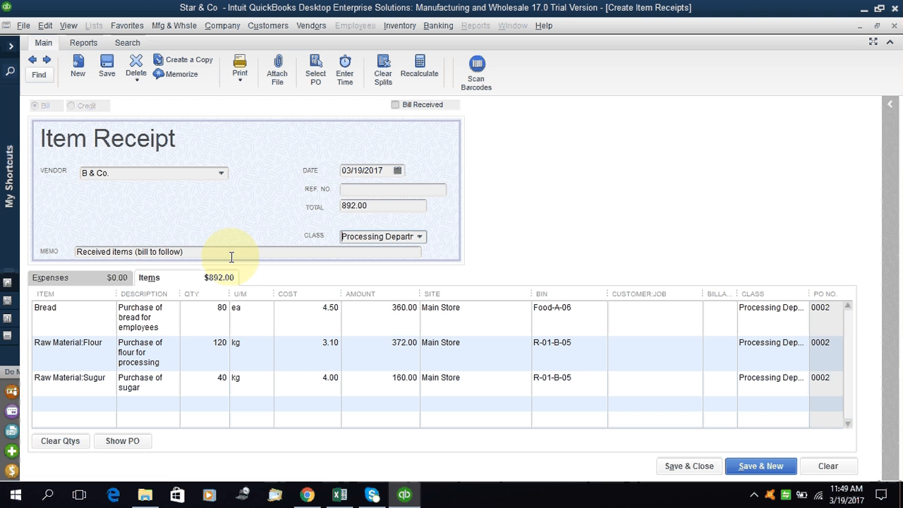
{"action": "left_click", "coordinate": [355, 189]}
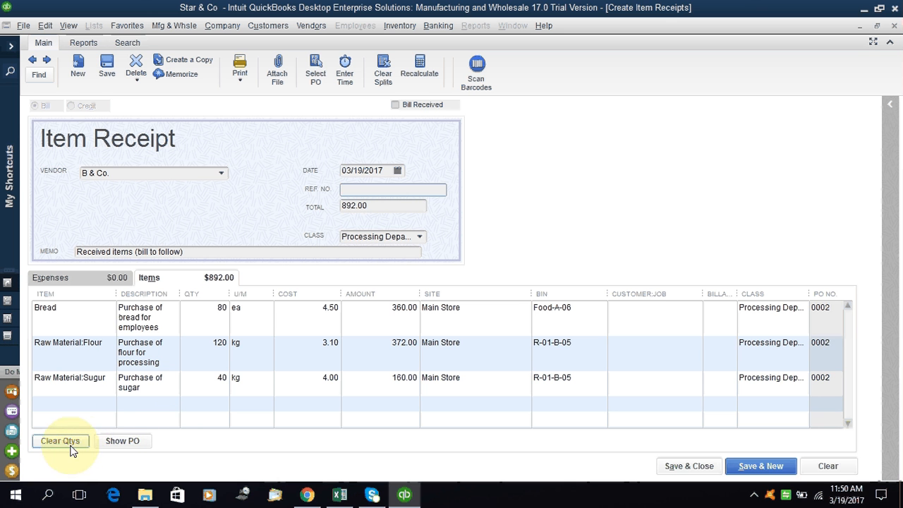
{"action": "left_click", "coordinate": [117, 445]}
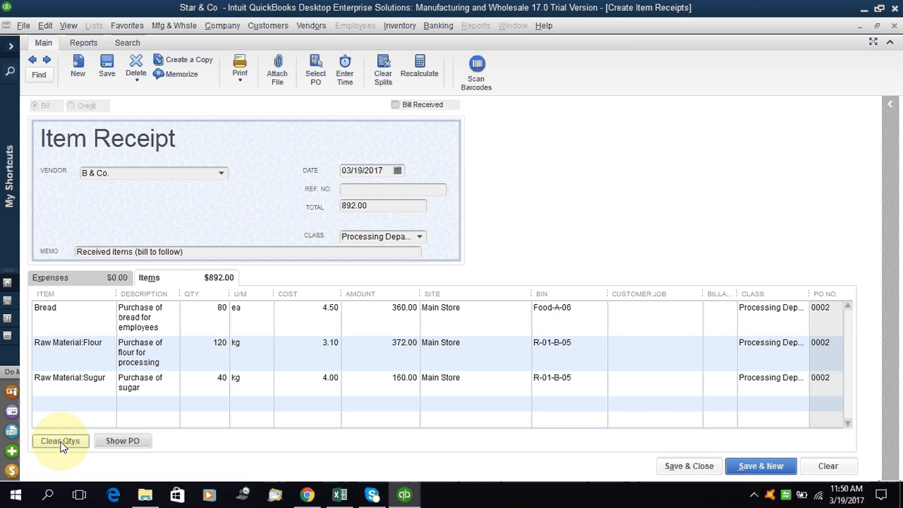
Set the received Flour quantity to 100, then save and close the item receipt
{"action": "left_click", "coordinate": [212, 344]}
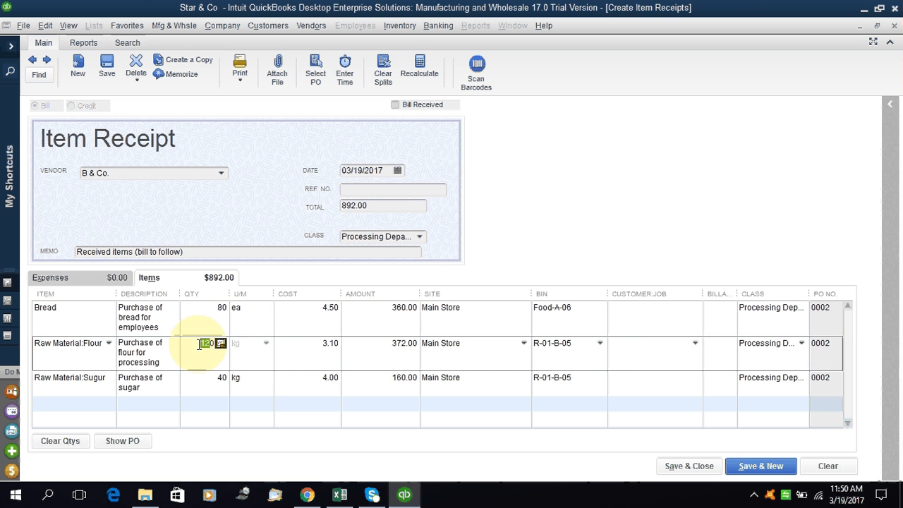
{"action": "type", "text": "10"}
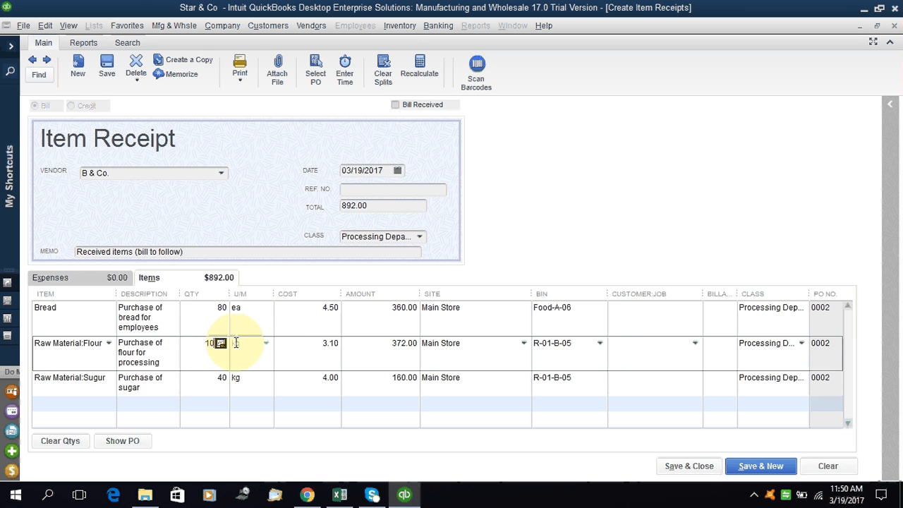
{"action": "type", "text": "0"}
{"action": "key", "text": "Tab"}
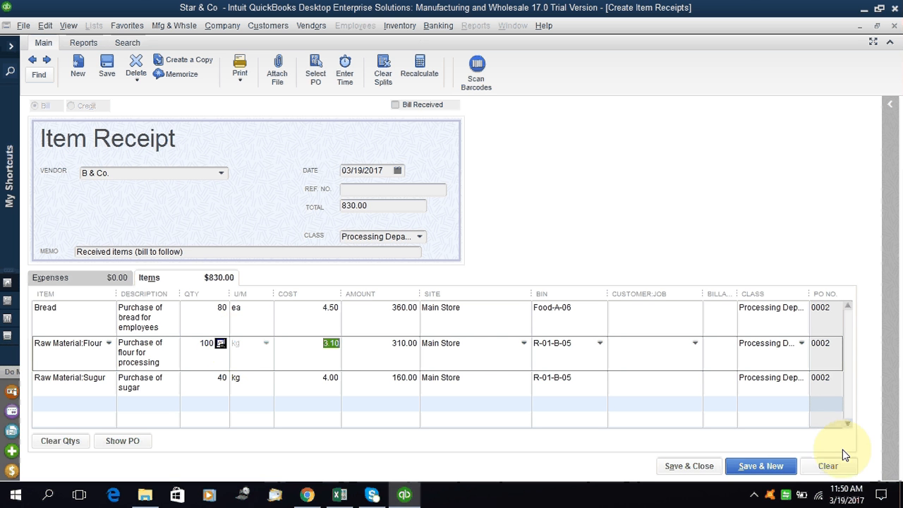
{"action": "left_click", "coordinate": [683, 467]}
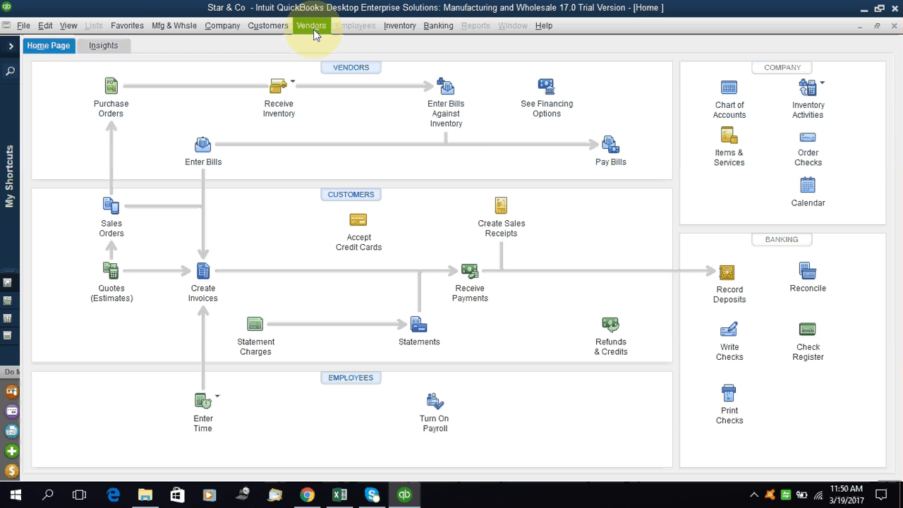
Start another item receipt without a bill for B & Co. and load the remaining Flour from the open purchase order dated 03/19/2017
{"action": "left_click", "coordinate": [284, 115]}
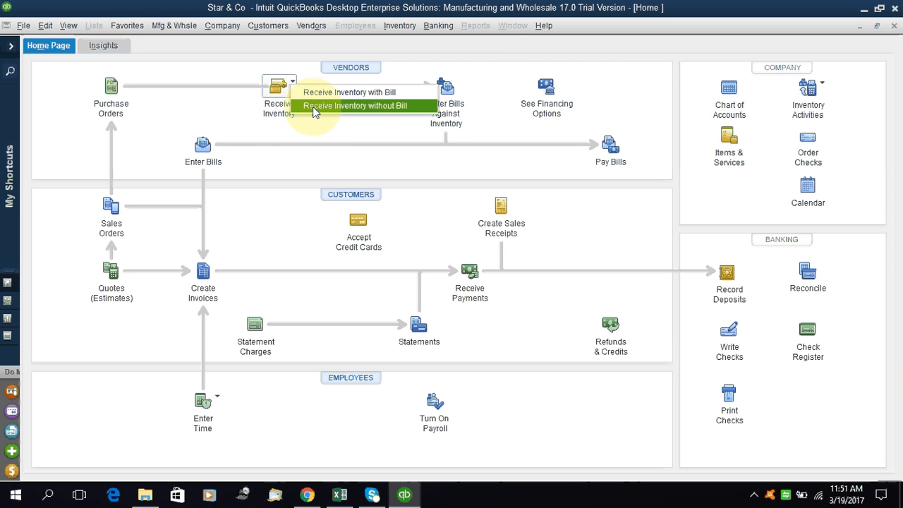
{"action": "left_click", "coordinate": [315, 107]}
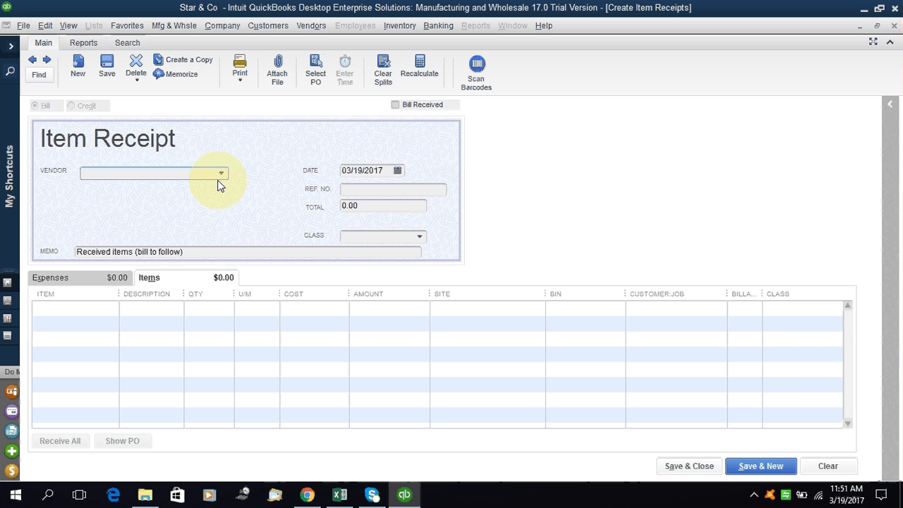
{"action": "left_click", "coordinate": [221, 174]}
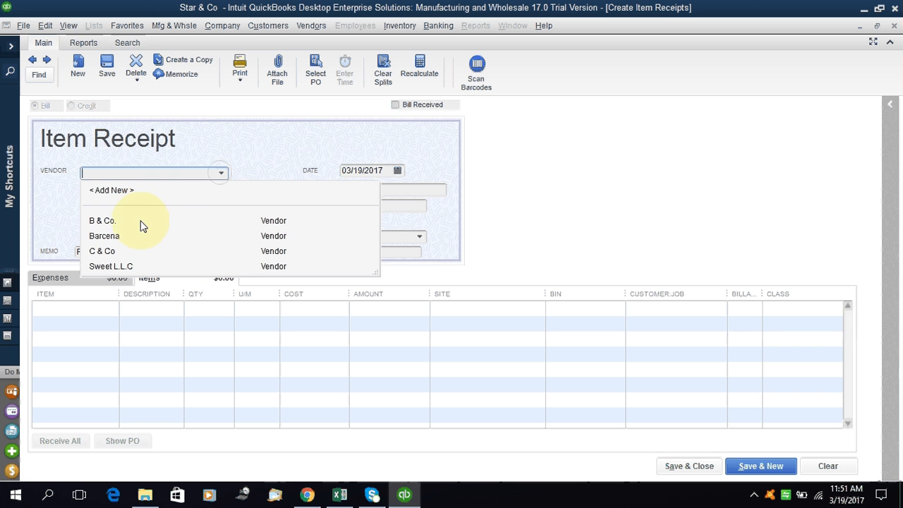
{"action": "left_click", "coordinate": [141, 223]}
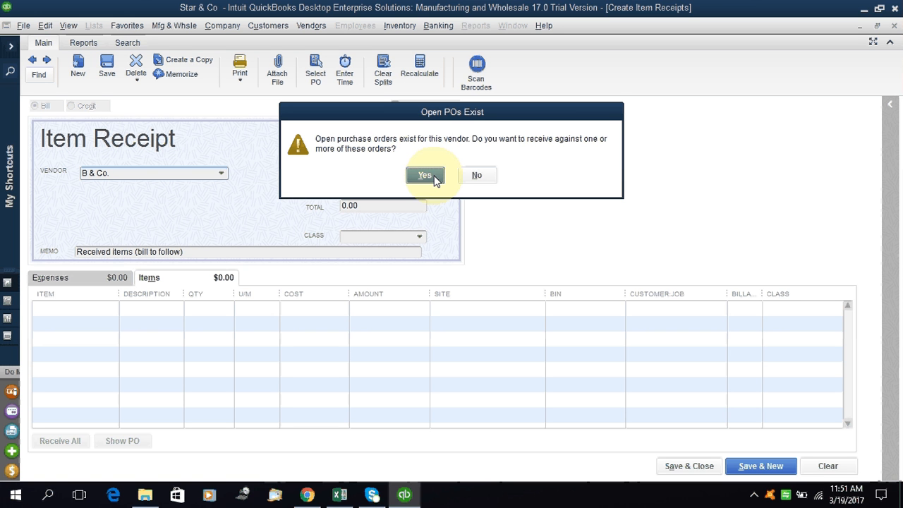
{"action": "left_click", "coordinate": [425, 175]}
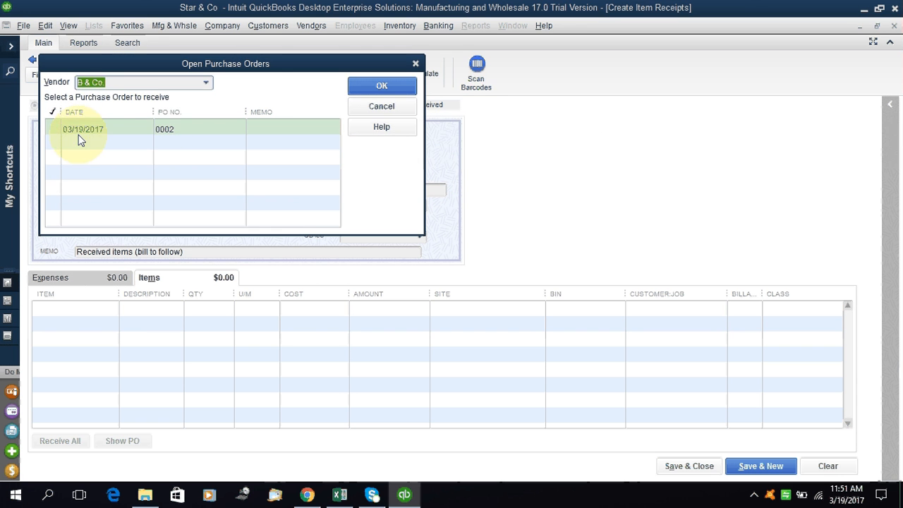
{"action": "left_click", "coordinate": [57, 127]}
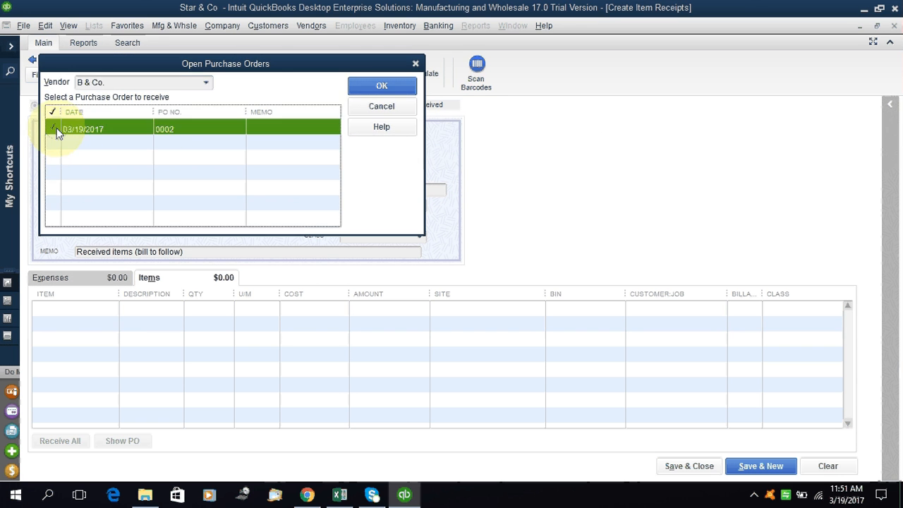
{"action": "left_click", "coordinate": [388, 84]}
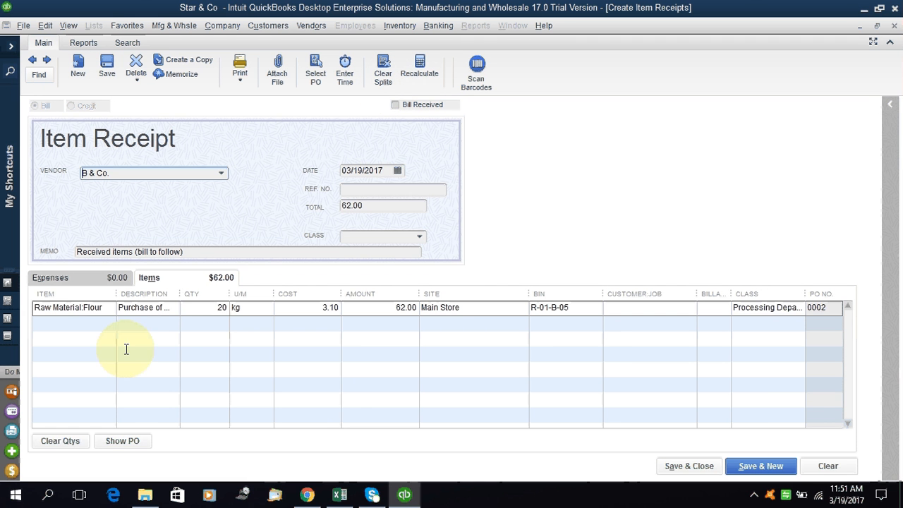
{"action": "left_click", "coordinate": [221, 307]}
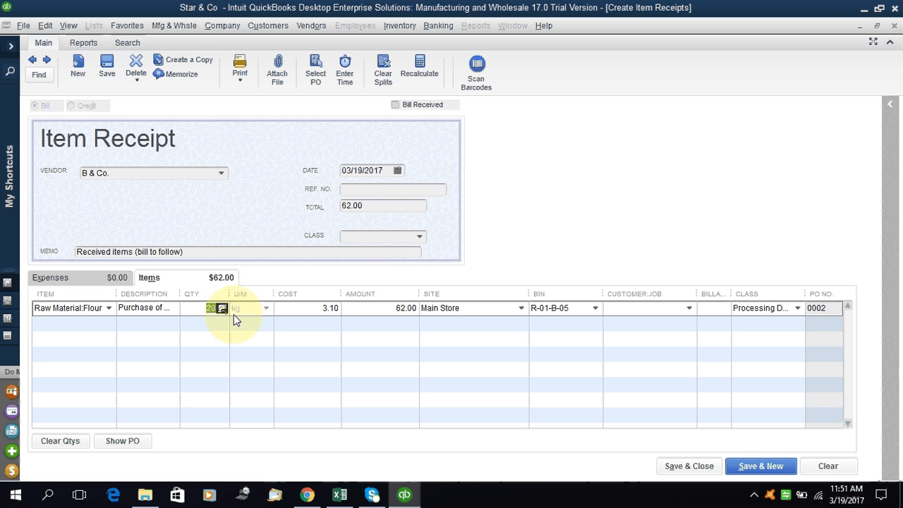
Set the item receipt's class to Processing Department, then save and close the receipt
{"action": "left_click", "coordinate": [419, 237]}
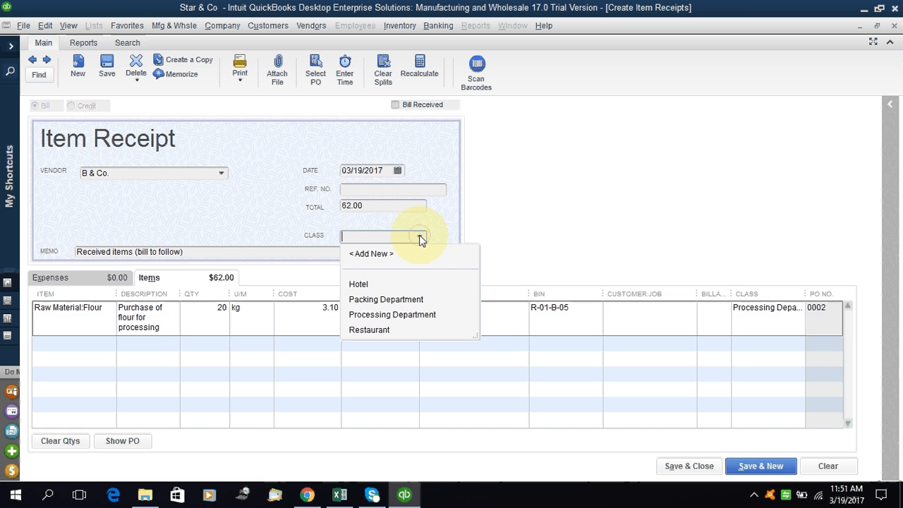
{"action": "left_click", "coordinate": [389, 316]}
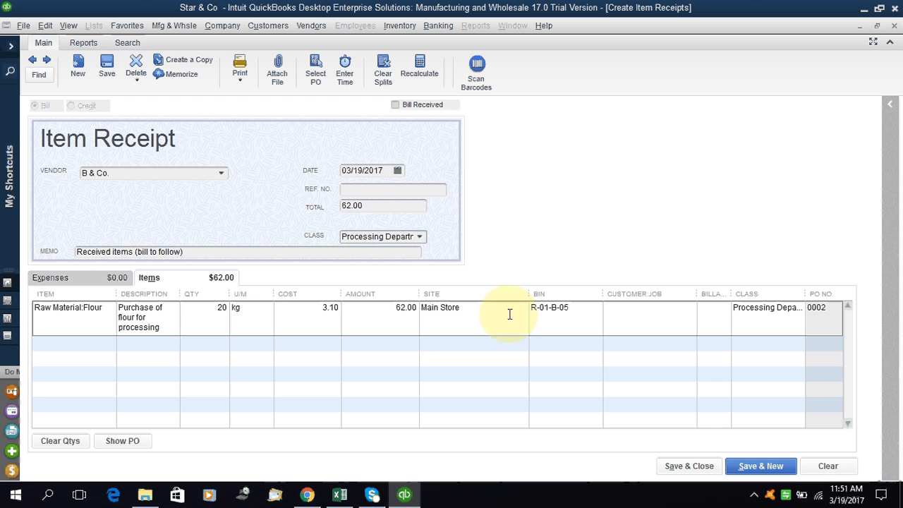
{"action": "left_click", "coordinate": [553, 314]}
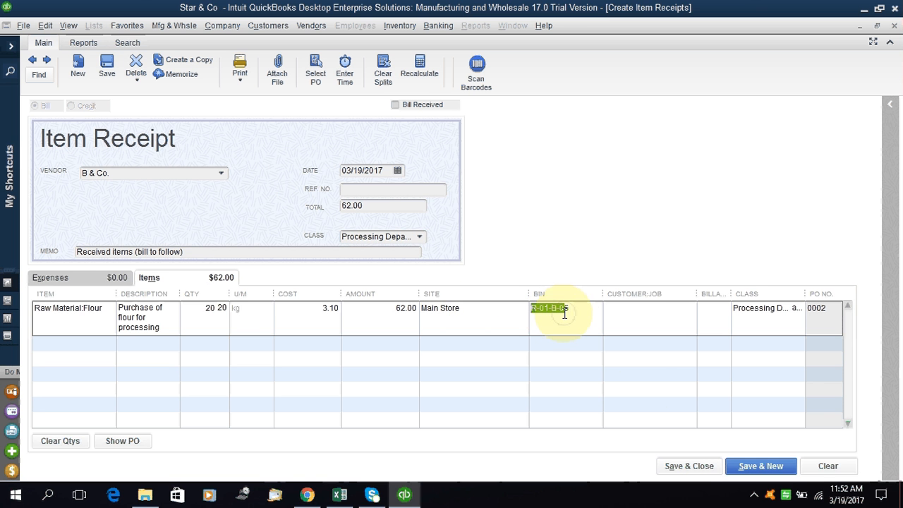
{"action": "left_click", "coordinate": [690, 467]}
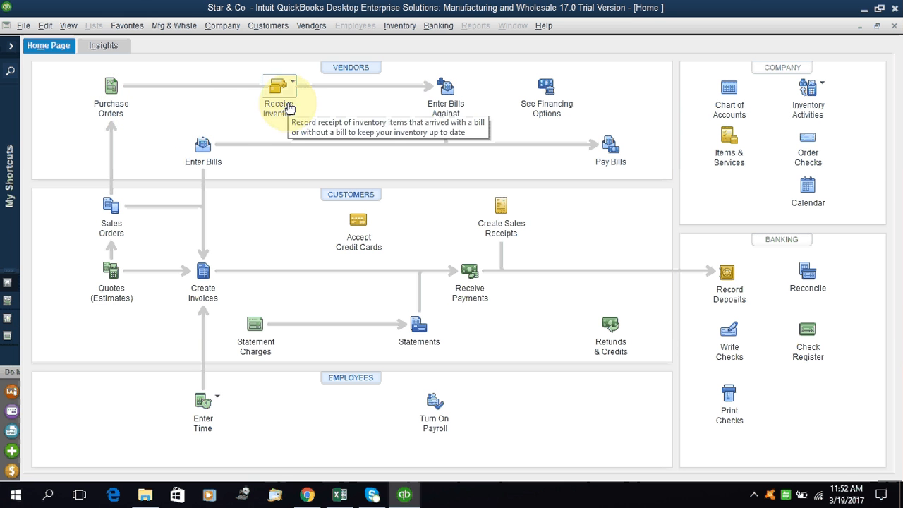
Start entering a bill for received items and choose B & Co. as the vendor
{"action": "left_click", "coordinate": [446, 110]}
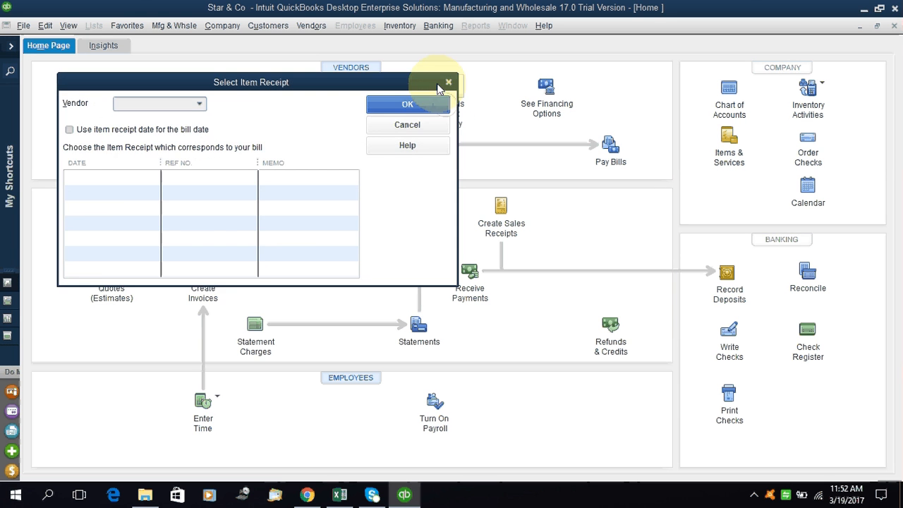
{"action": "left_click", "coordinate": [448, 85]}
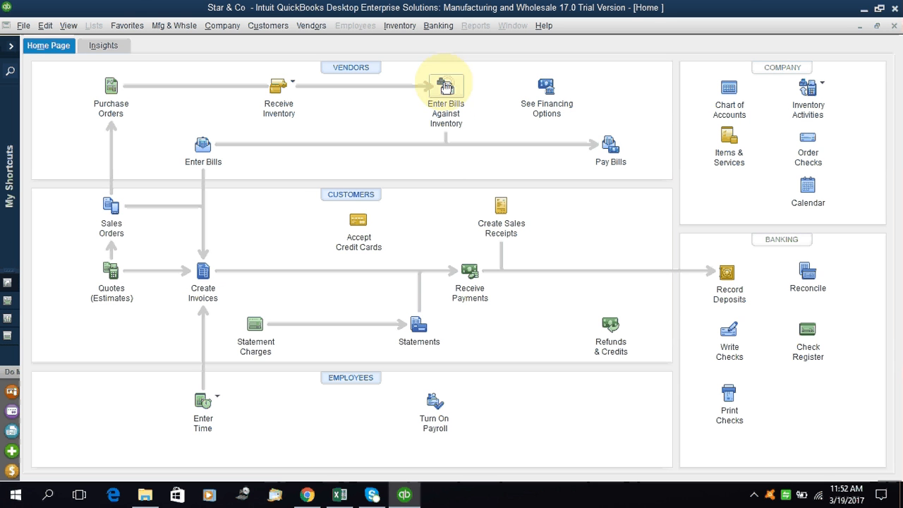
{"action": "left_click", "coordinate": [307, 28]}
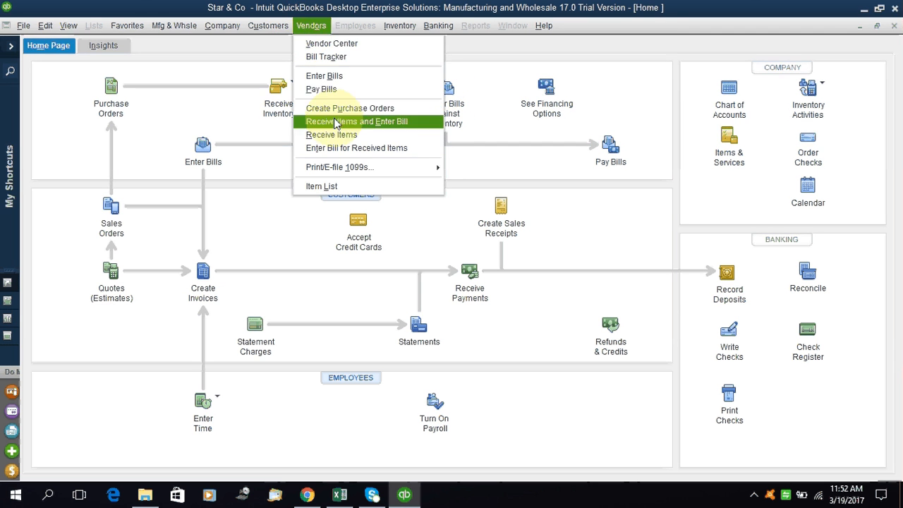
{"action": "left_click", "coordinate": [353, 155]}
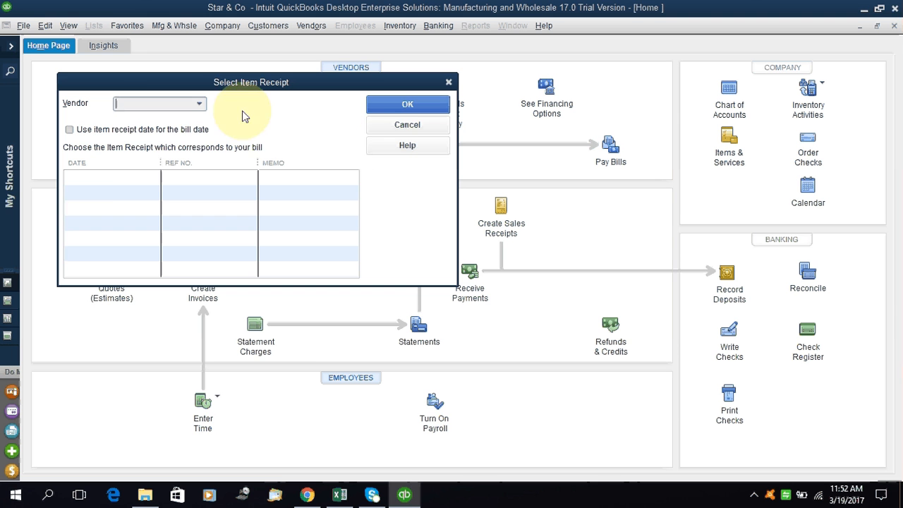
{"action": "left_click", "coordinate": [199, 104]}
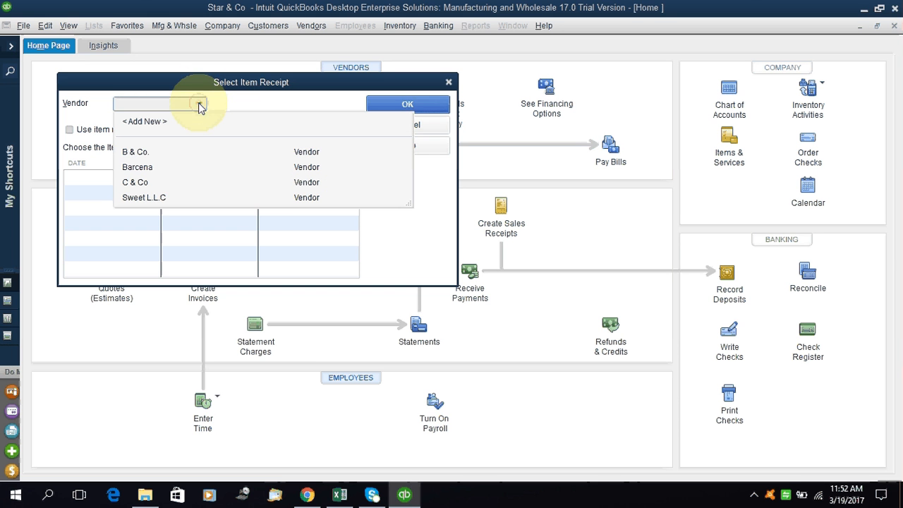
{"action": "left_click", "coordinate": [136, 151]}
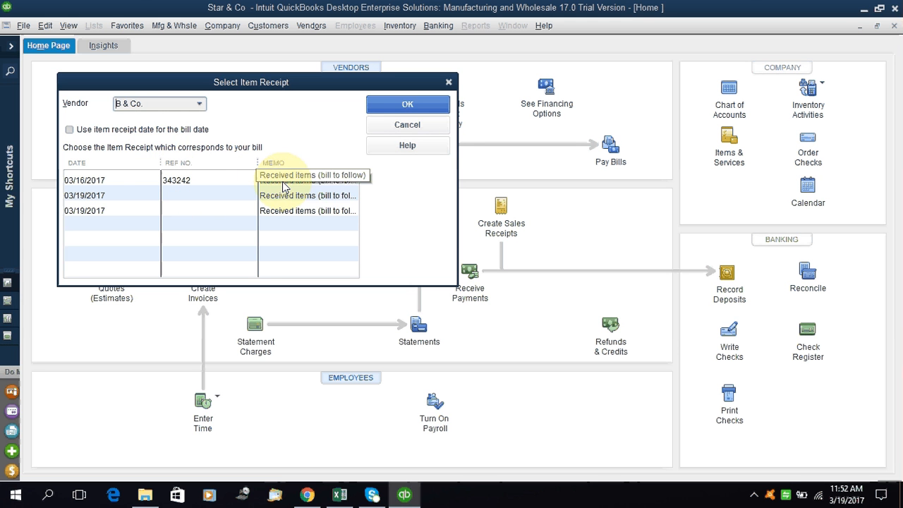
Select the first of the two item receipts dated 03/19/2017, without using its date for the bill, and open it as a bill
{"action": "left_click", "coordinate": [99, 198]}
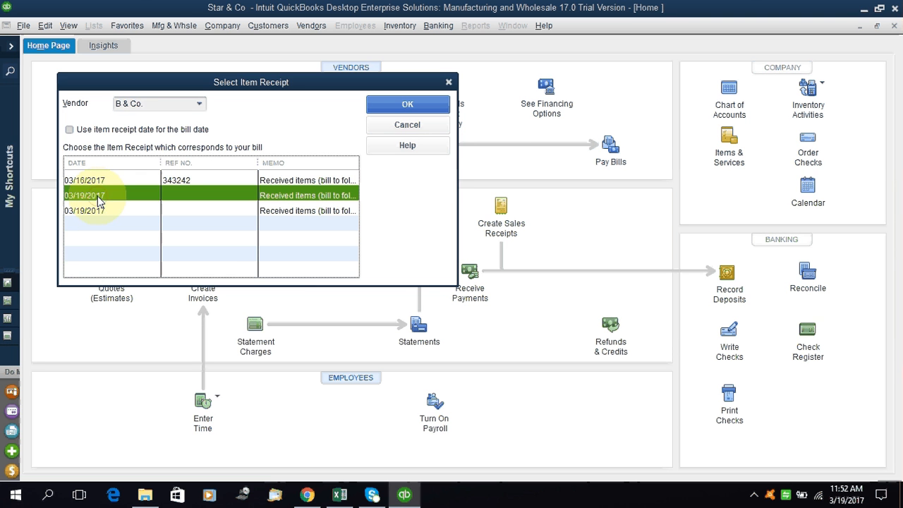
{"action": "left_click", "coordinate": [187, 212]}
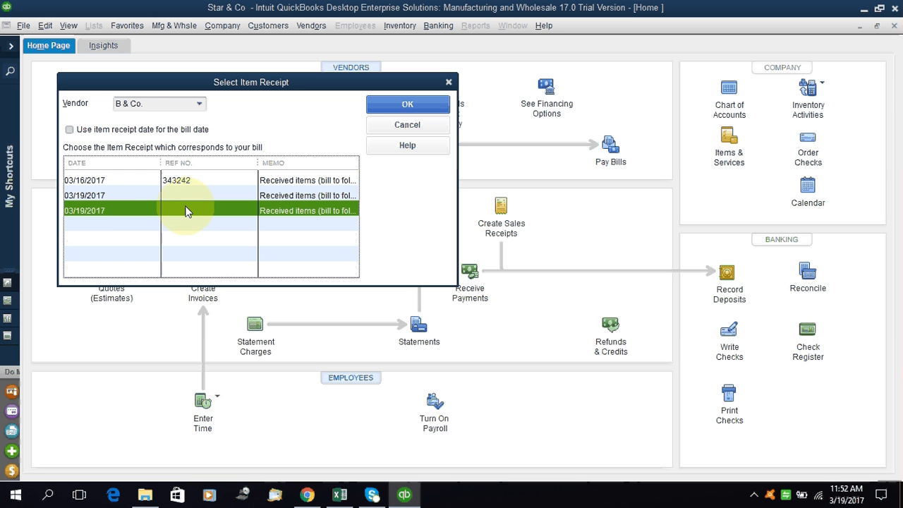
{"action": "left_click", "coordinate": [117, 196]}
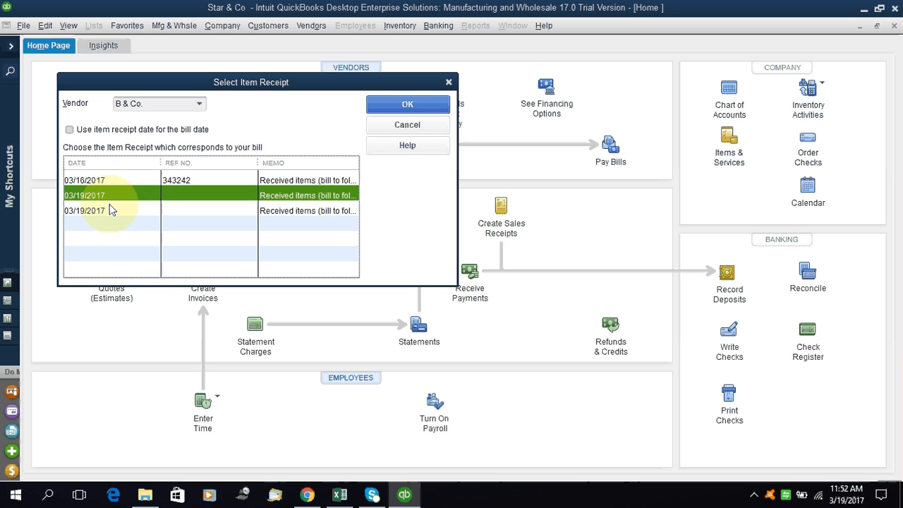
{"action": "left_click", "coordinate": [107, 211]}
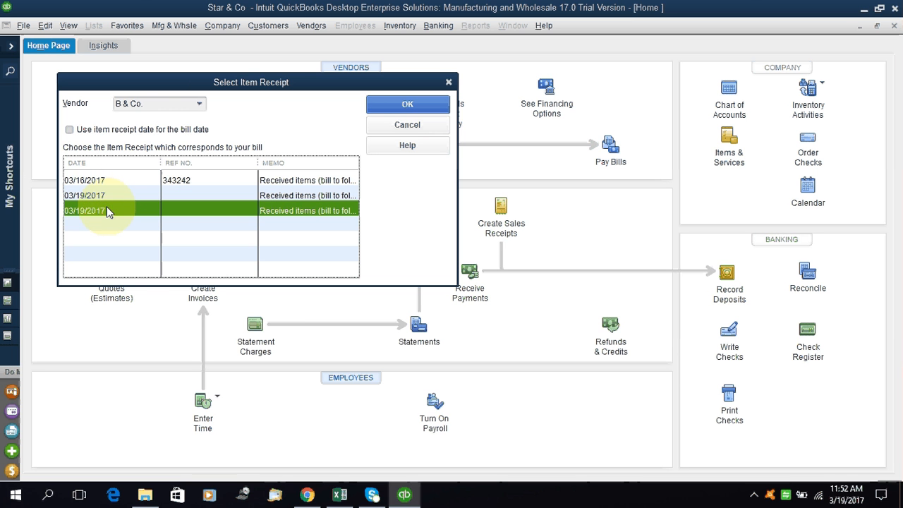
{"action": "left_click", "coordinate": [104, 196]}
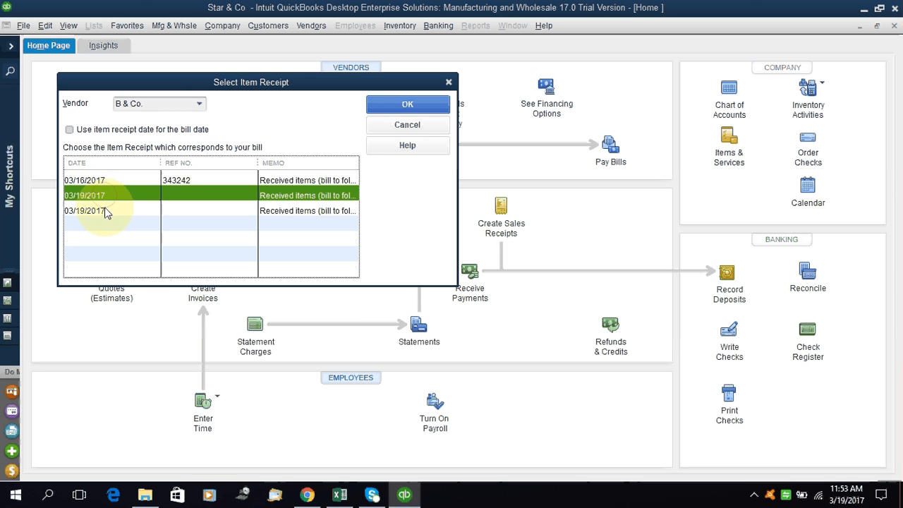
{"action": "left_click", "coordinate": [106, 209]}
{"action": "left_click", "coordinate": [105, 197]}
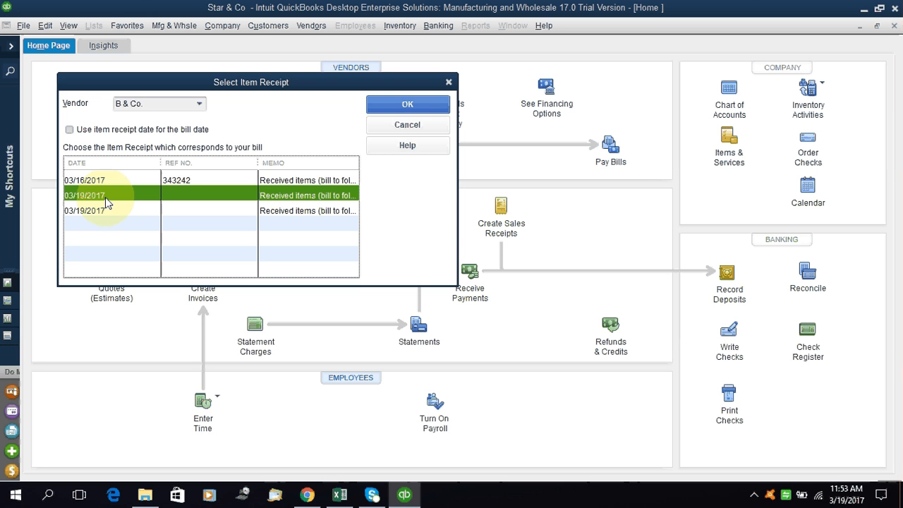
{"action": "left_click", "coordinate": [70, 131]}
{"action": "left_click", "coordinate": [70, 130]}
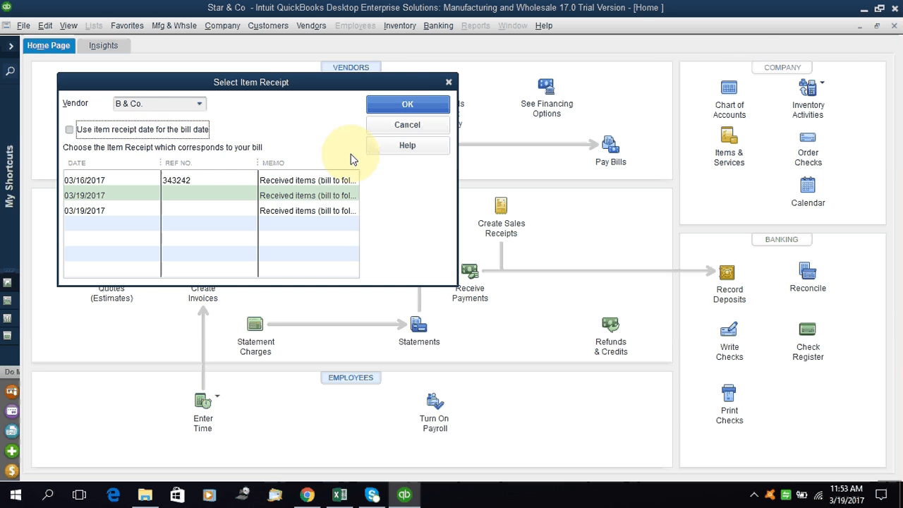
{"action": "left_click", "coordinate": [412, 106]}
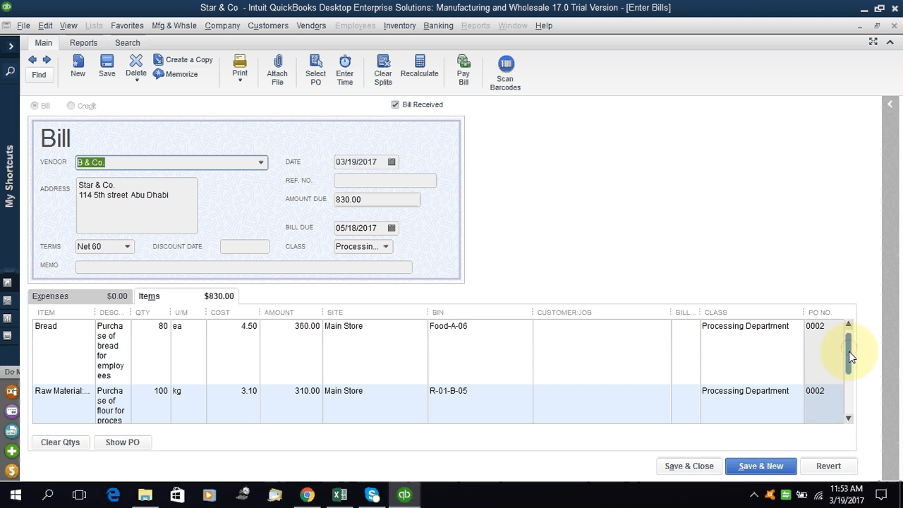
Enter reference number 46393264 on the B & Co. bill, then save and close it, recording the changes
{"action": "mouse_move", "coordinate": [849, 348]}
{"action": "left_mouse_down"}
{"action": "mouse_move", "coordinate": [856, 392]}
{"action": "mouse_move", "coordinate": [851, 355]}
{"action": "left_mouse_up"}
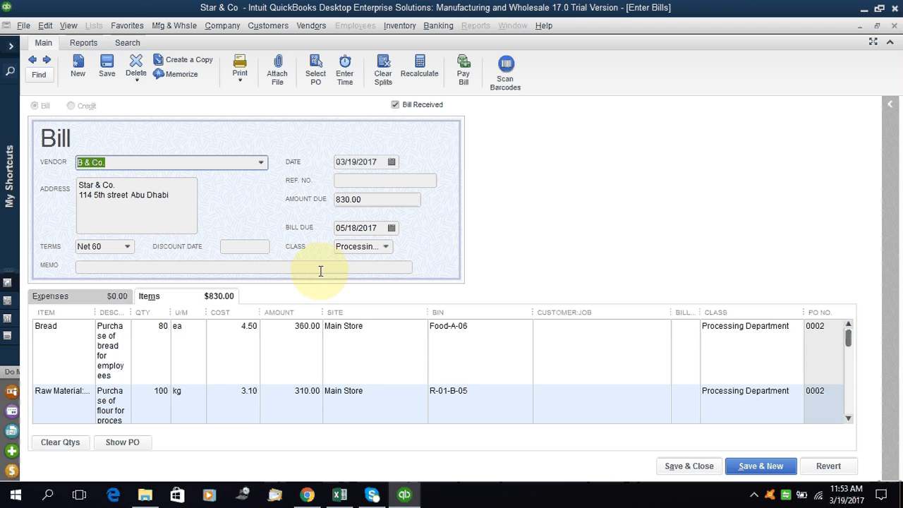
{"action": "left_click", "coordinate": [128, 246]}
{"action": "left_click", "coordinate": [129, 247]}
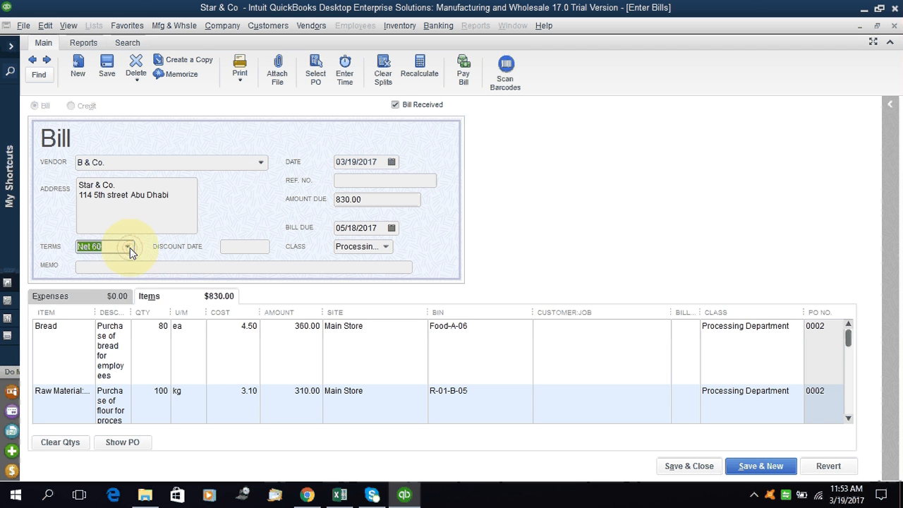
{"action": "left_click", "coordinate": [135, 267]}
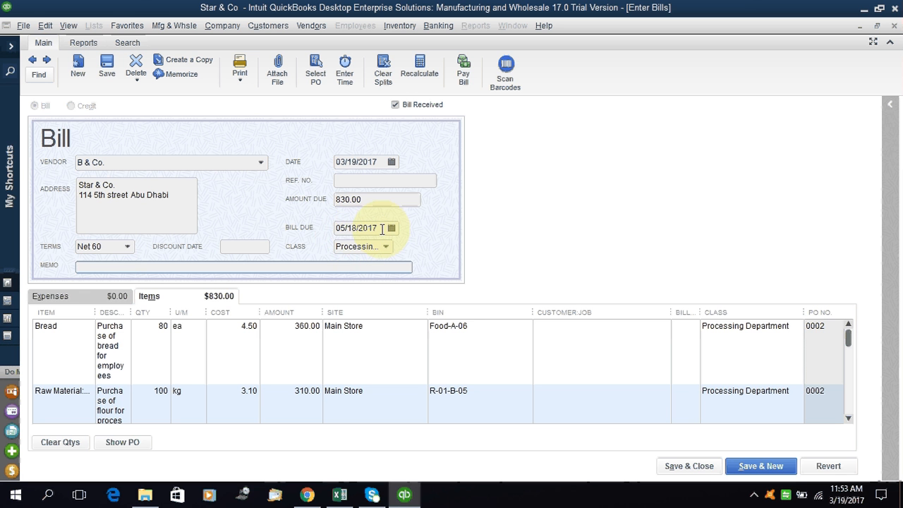
{"action": "left_click", "coordinate": [359, 181]}
{"action": "type", "text": "46393264"}
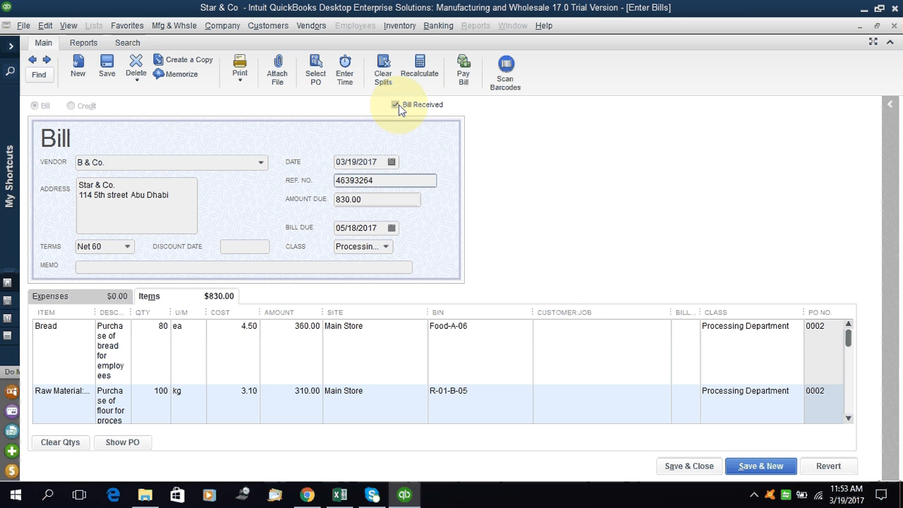
{"action": "left_click", "coordinate": [685, 467]}
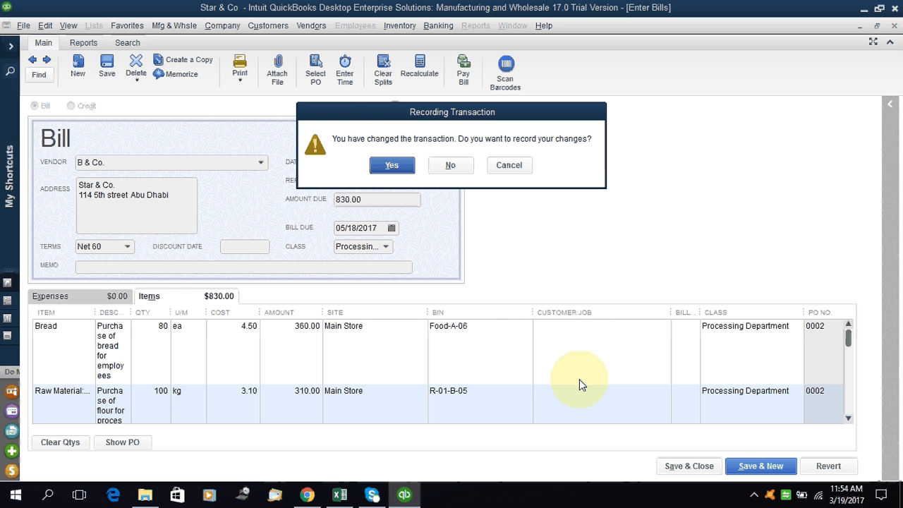
{"action": "left_click", "coordinate": [393, 166]}
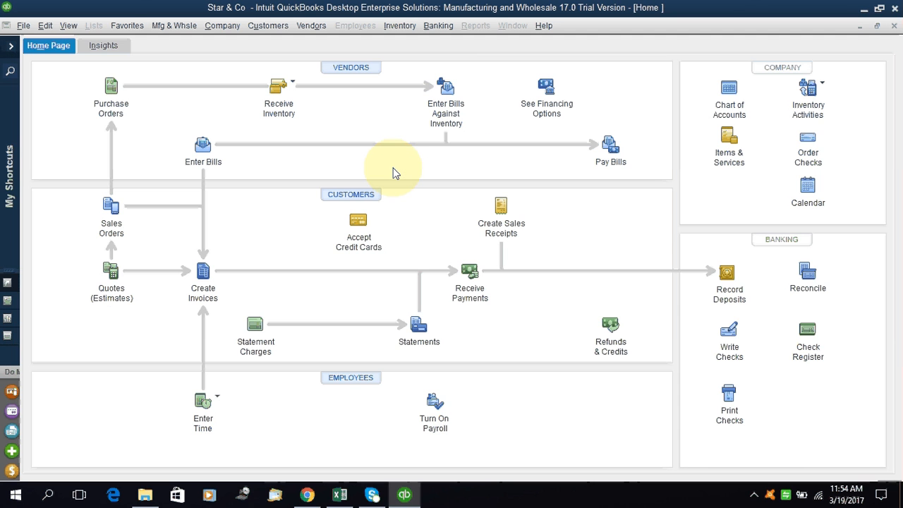